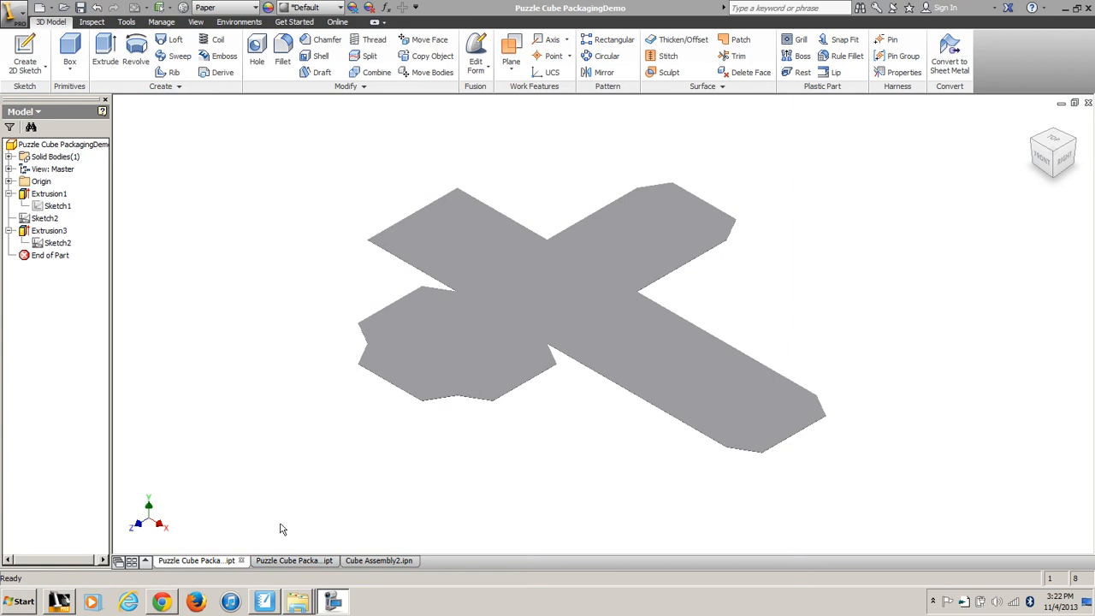
- Examine the finished Puzzle Cube Packaging2 part, including the images in Sketch3, the Emboss2 feature and the lettering on the panels
click(297, 561)
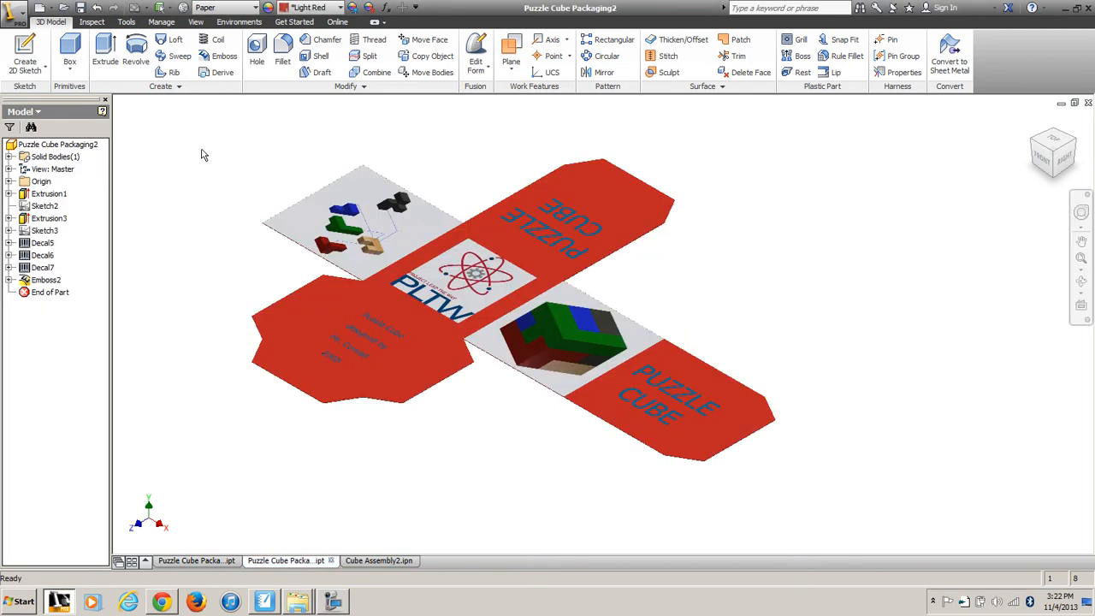
click(8, 231)
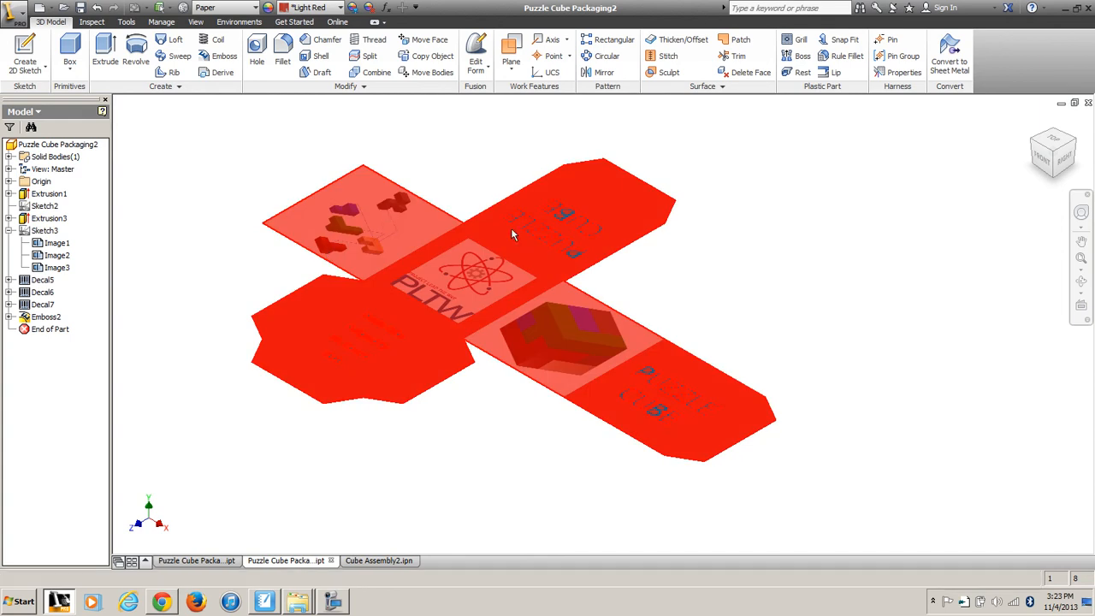
click(8, 316)
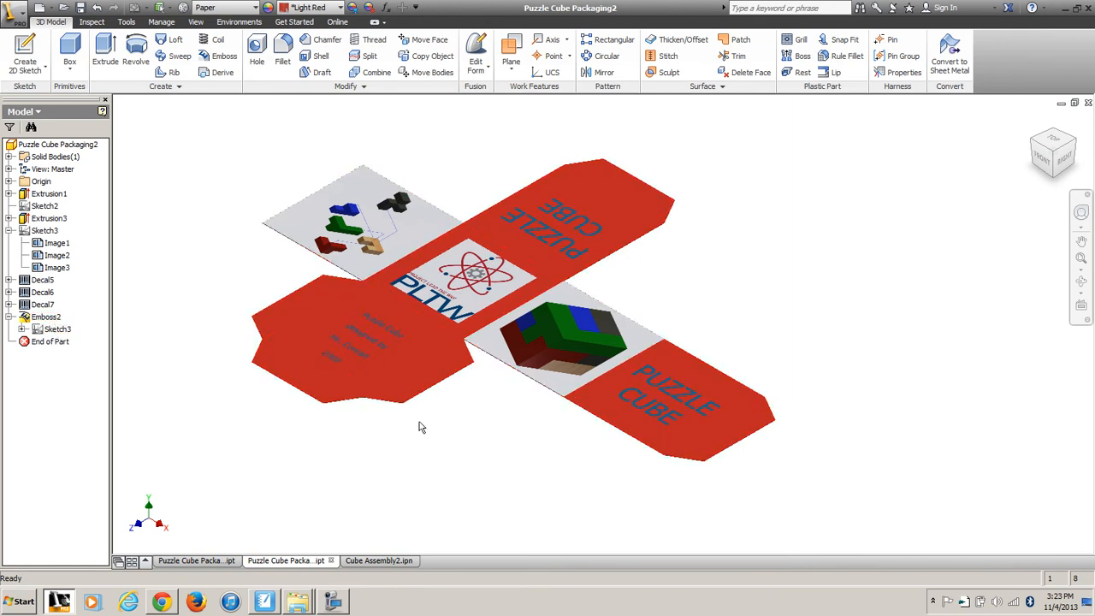
scroll(486, 362, up, 4)
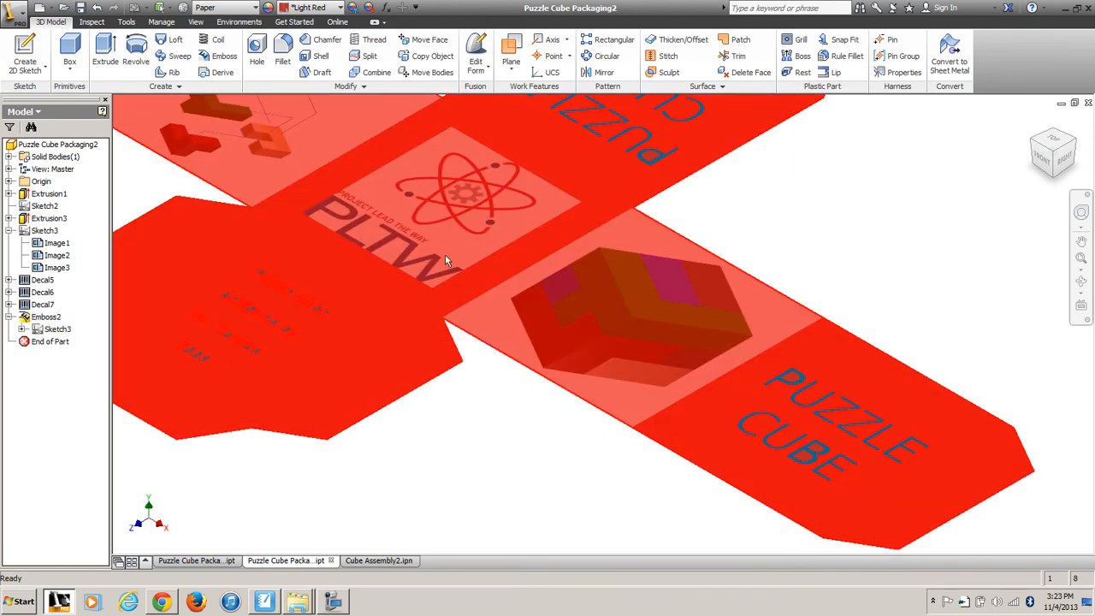
scroll(444, 254, down, 4)
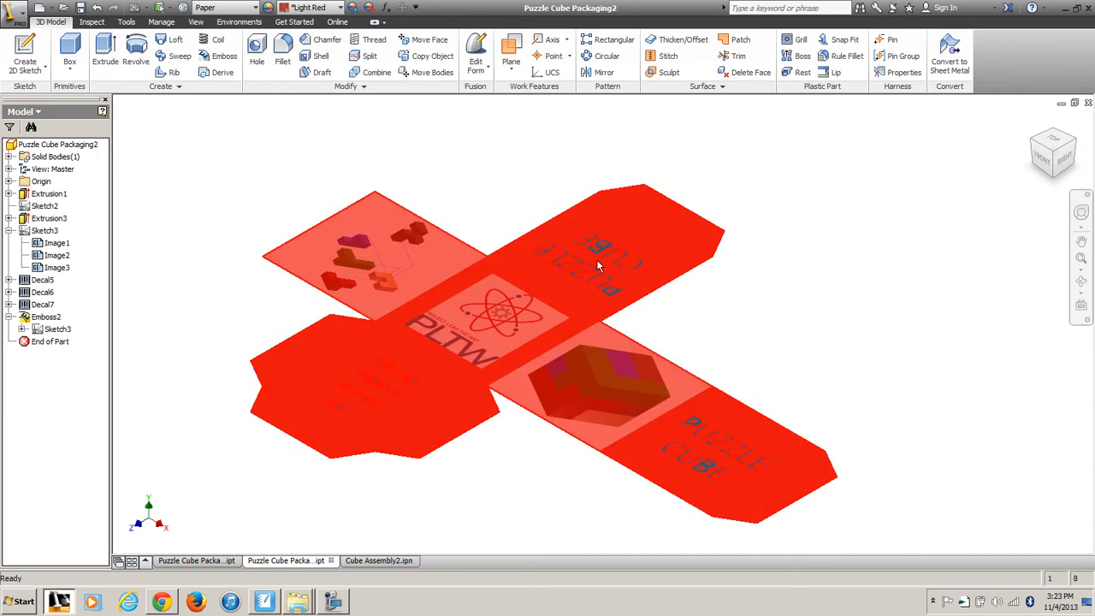
scroll(598, 267, up, 6)
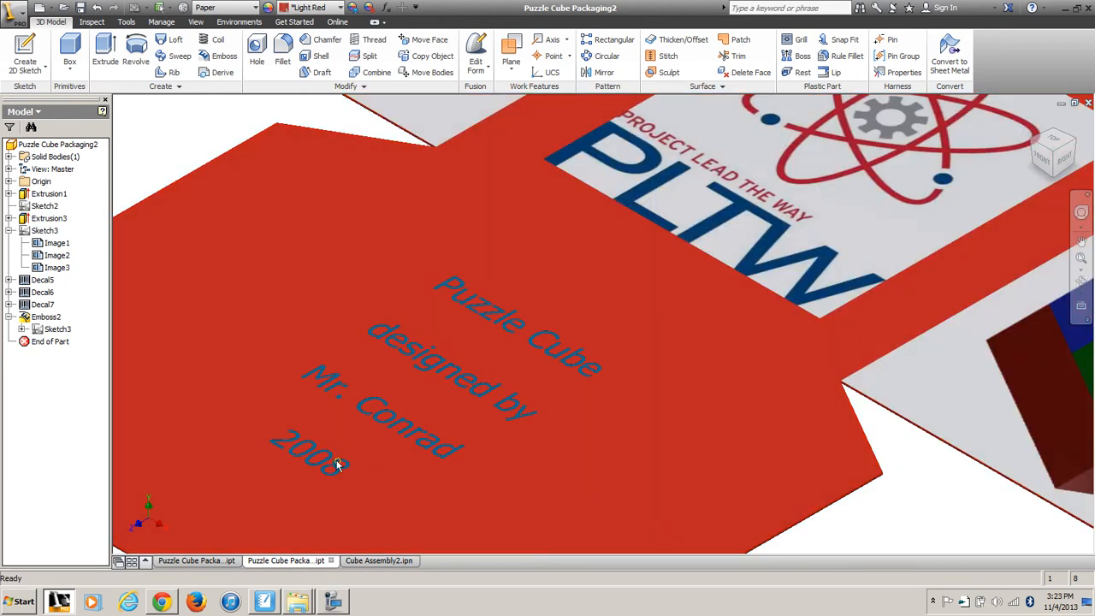
scroll(425, 363, down, 5)
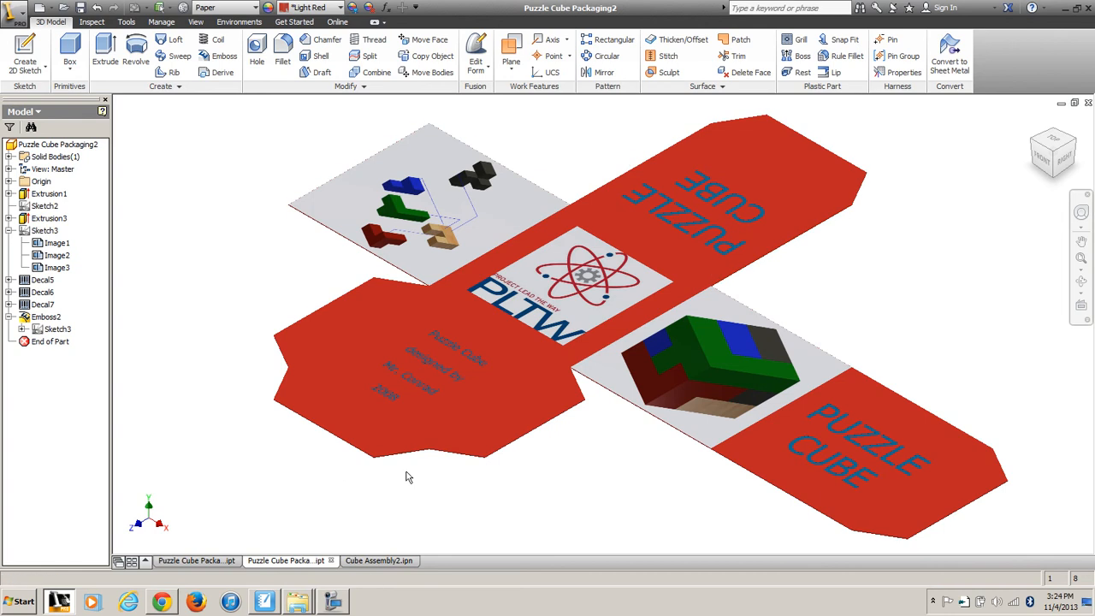
- Export the exploded view of Cube Assembly2.ipn as the BMP image Cube Assembly2 in the Puzzle Cube folder, replacing the existing file
click(367, 561)
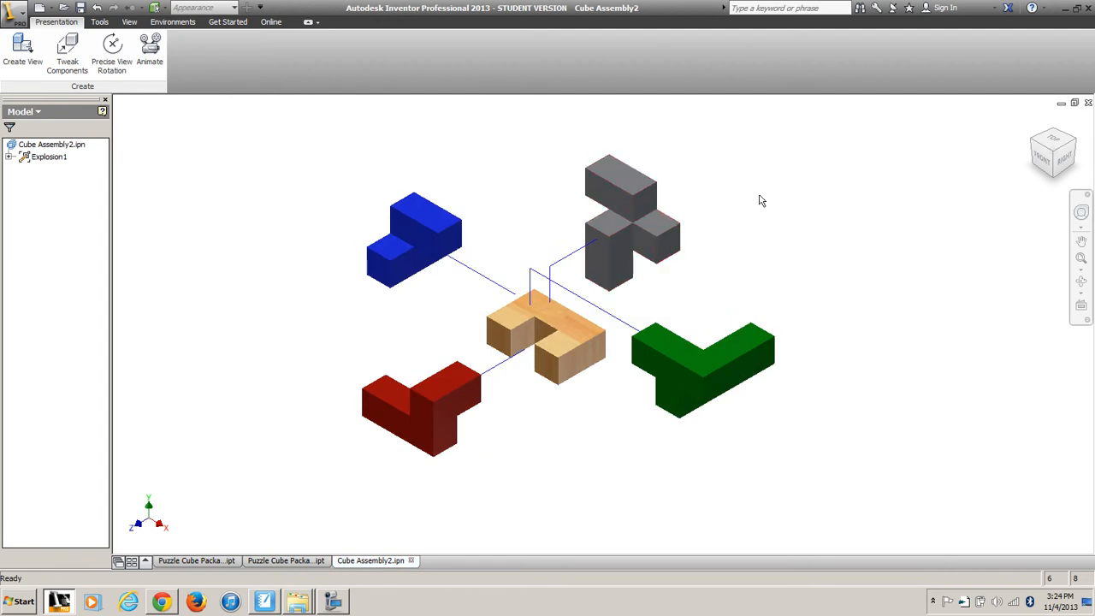
click(24, 22)
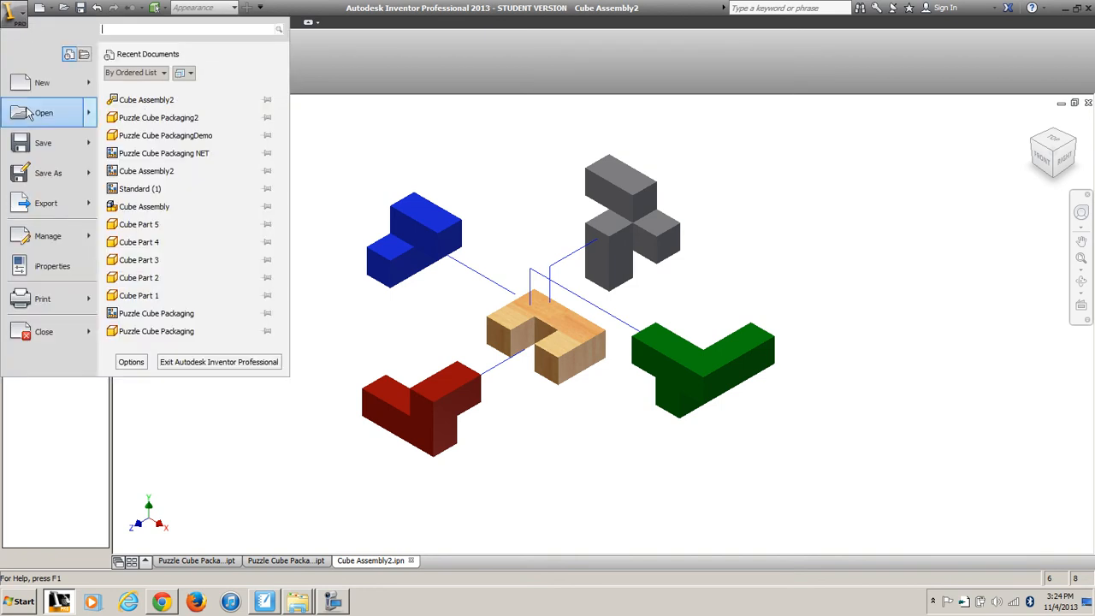
mouse_move(42, 207)
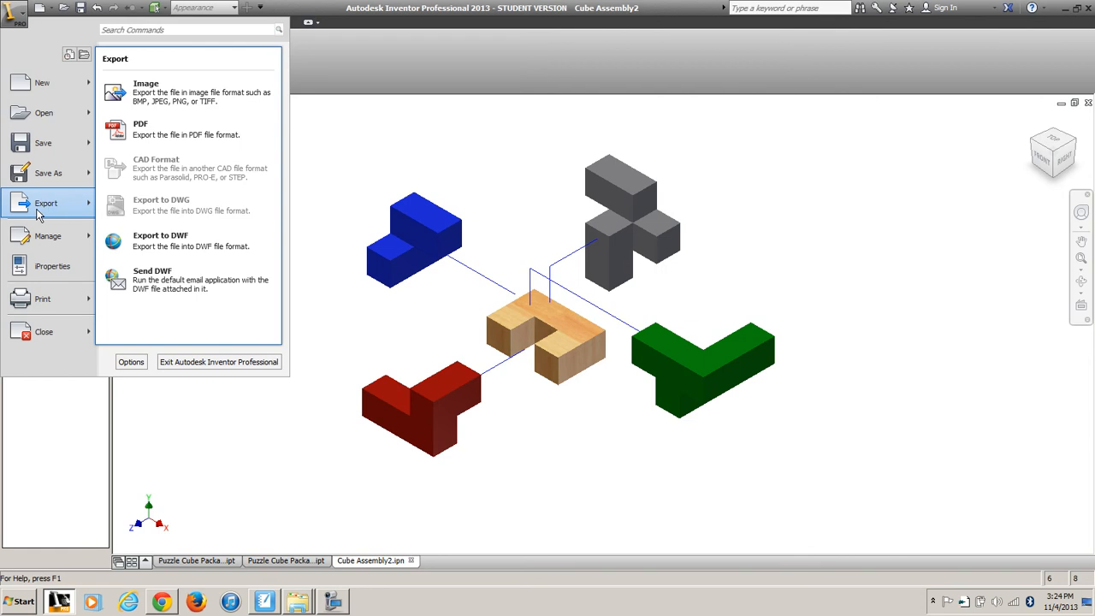
click(189, 101)
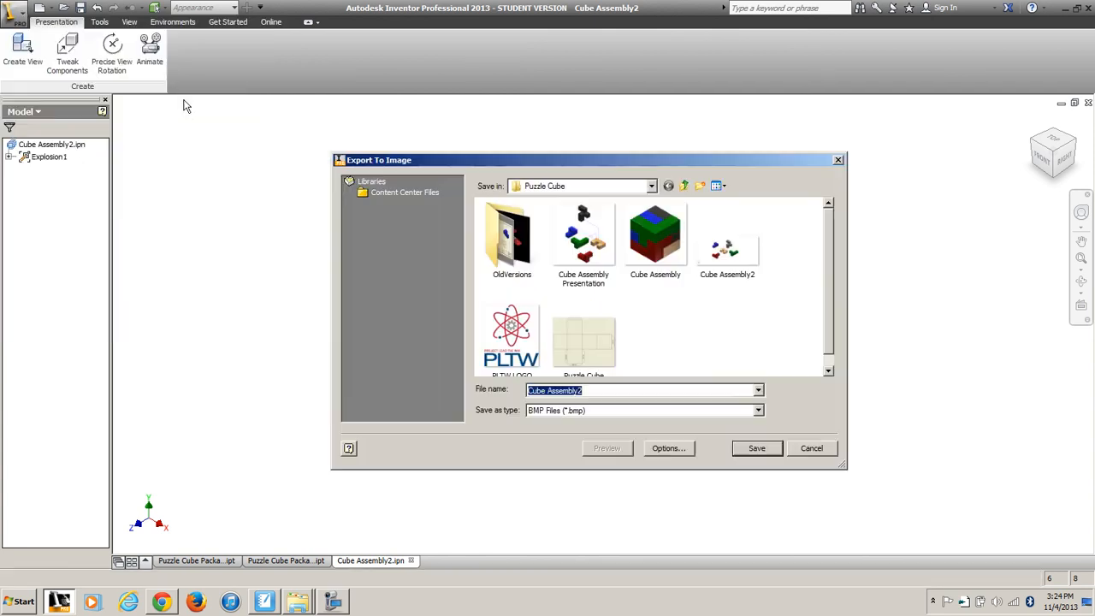
click(757, 411)
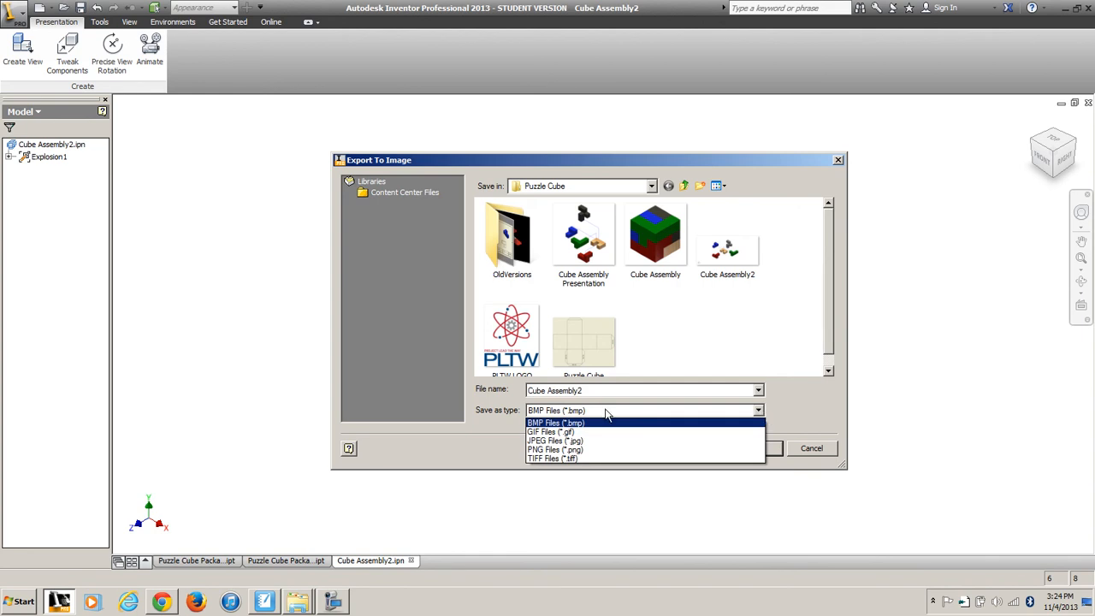
click(556, 423)
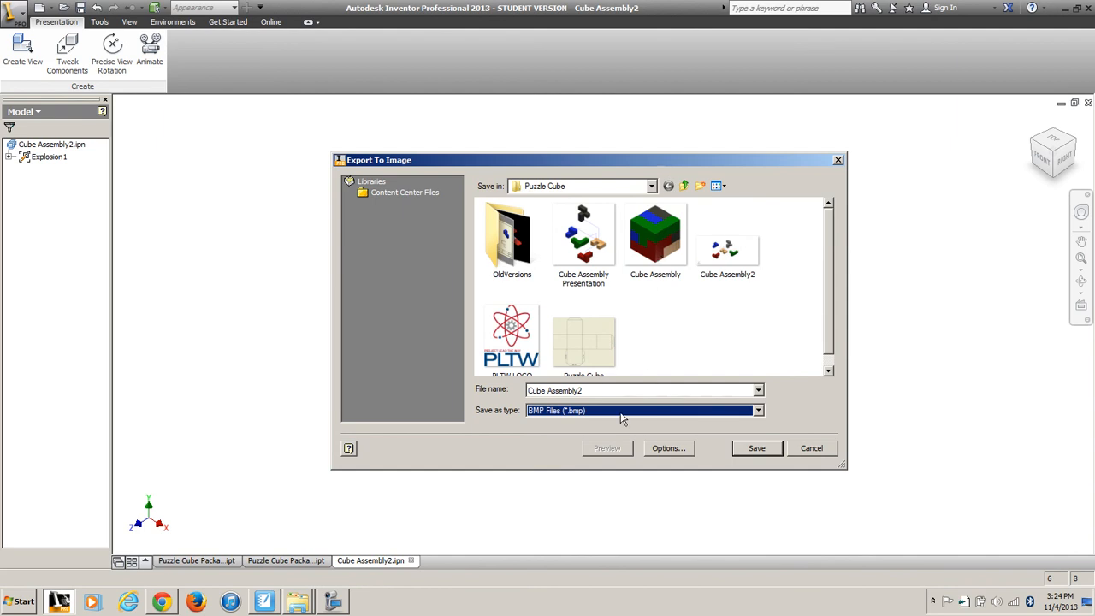
click(753, 450)
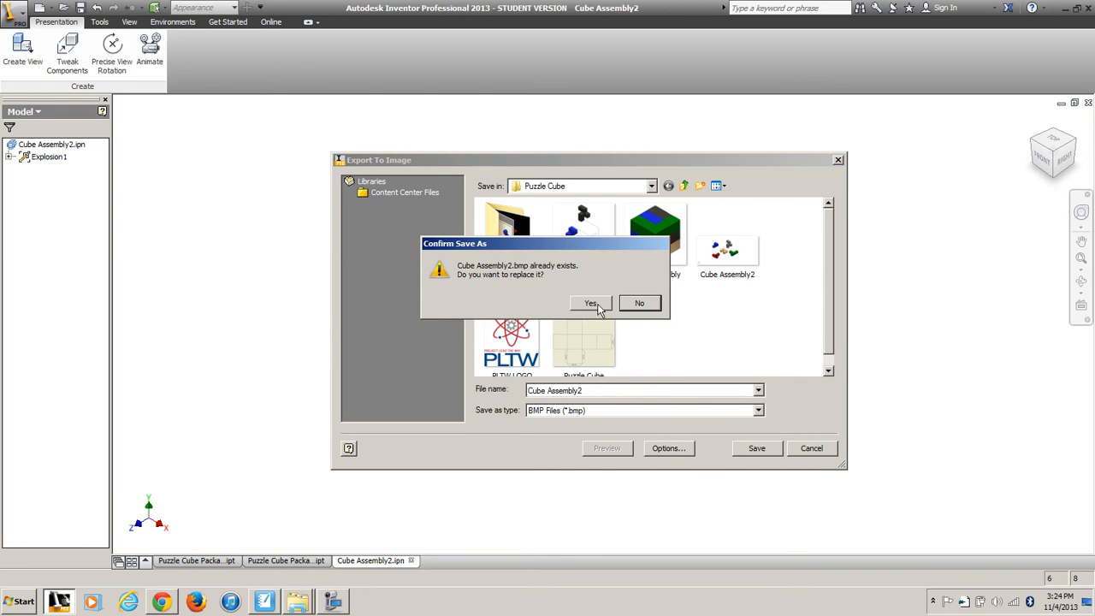
click(591, 304)
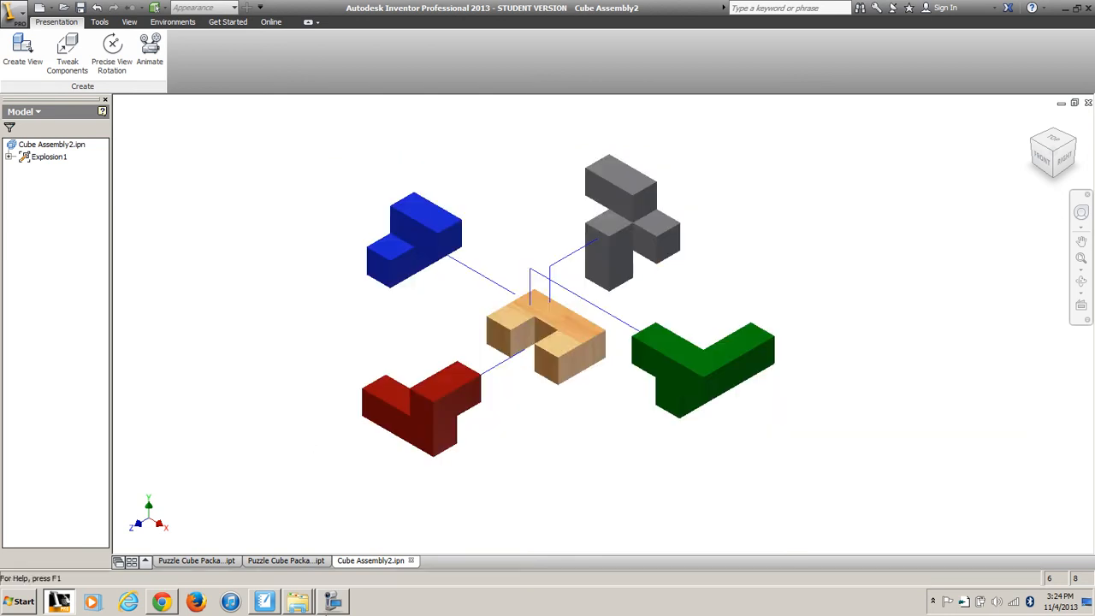
- Switch to the Puzzle Cube folder in Windows Explorer and open the exported Cube Assembly2 BMP image
mouse_move(308, 606)
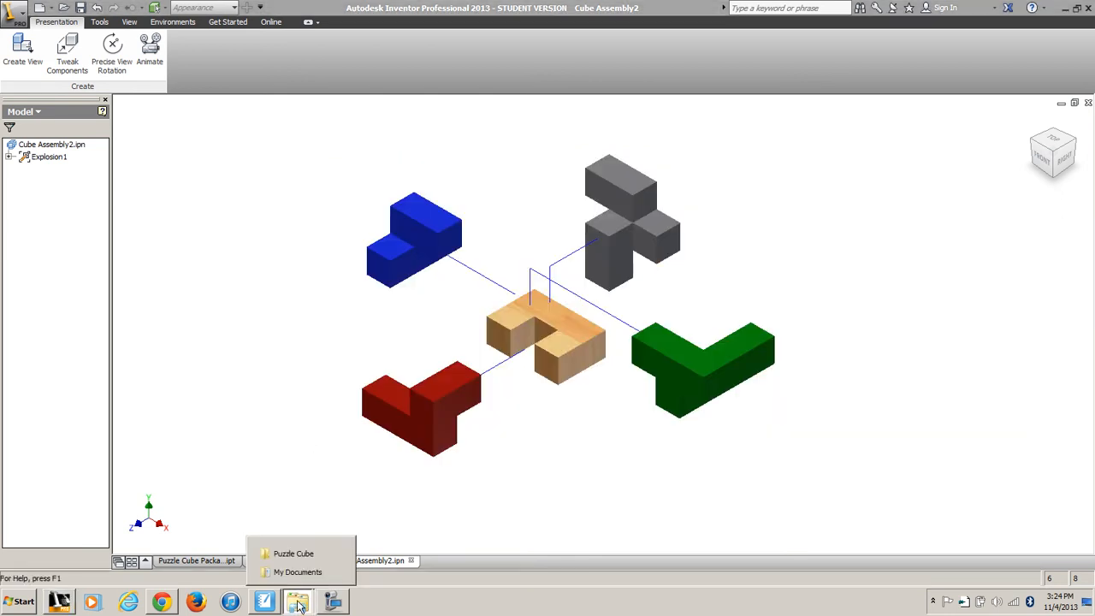
click(299, 554)
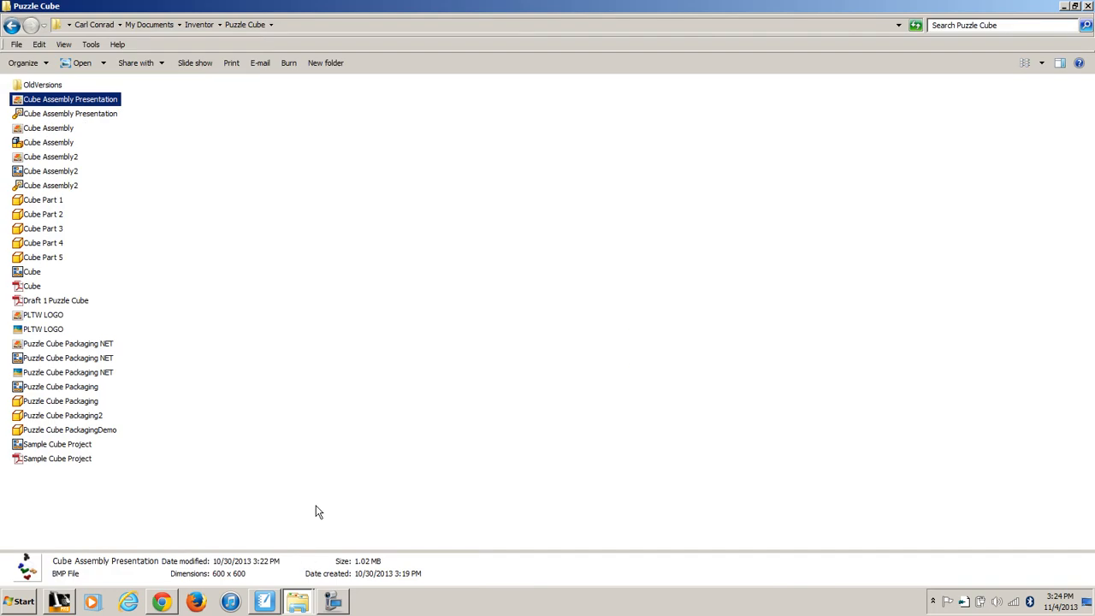
click(58, 159)
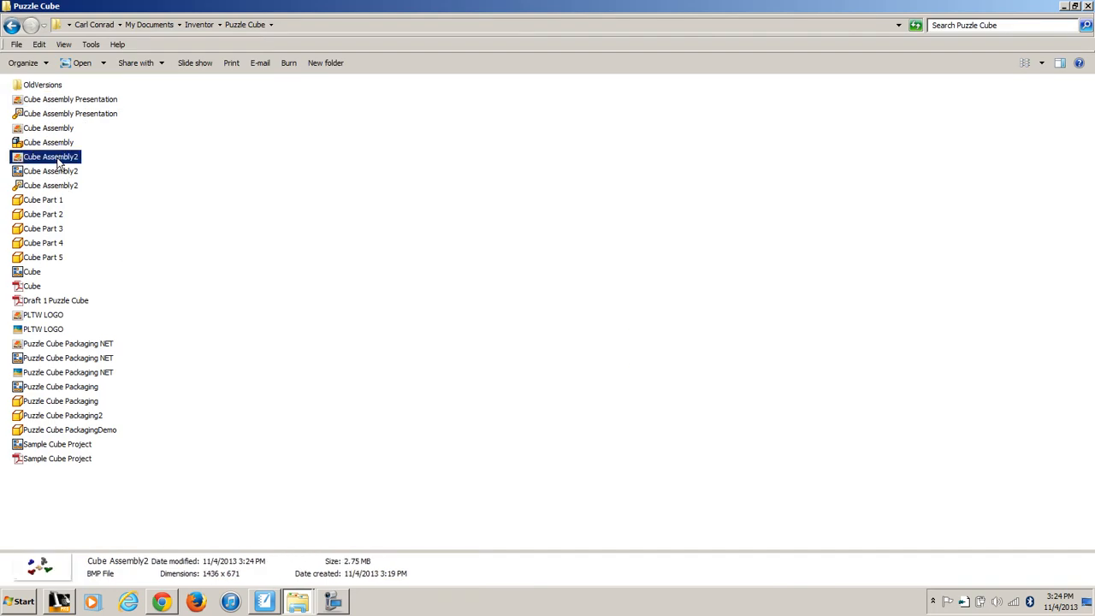
double_click(58, 161)
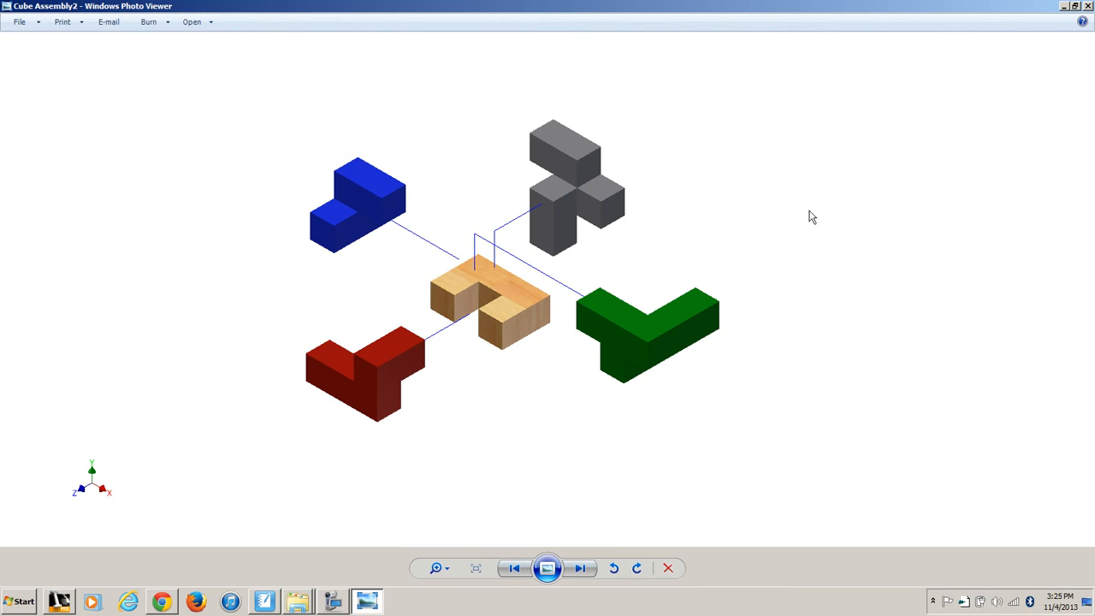
- Return to Inventor, examine the exploded cube view at several magnifications, and compare it with the exported image in Windows Photo Viewer
click(75, 597)
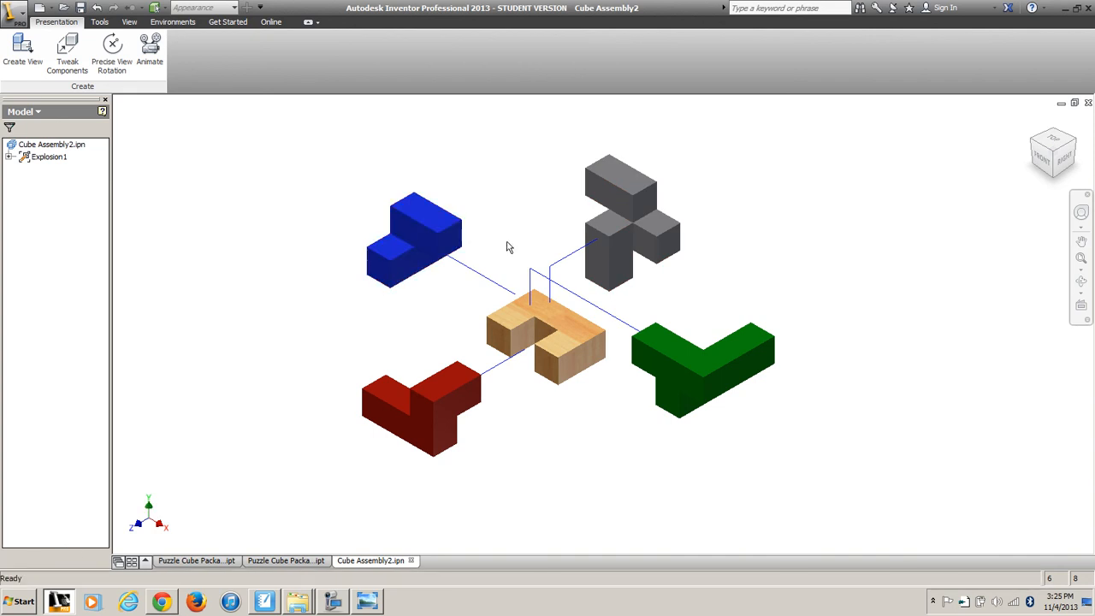
scroll(506, 241, down, 3)
scroll(508, 241, up, 3)
scroll(511, 236, up, 5)
scroll(512, 236, down, 10)
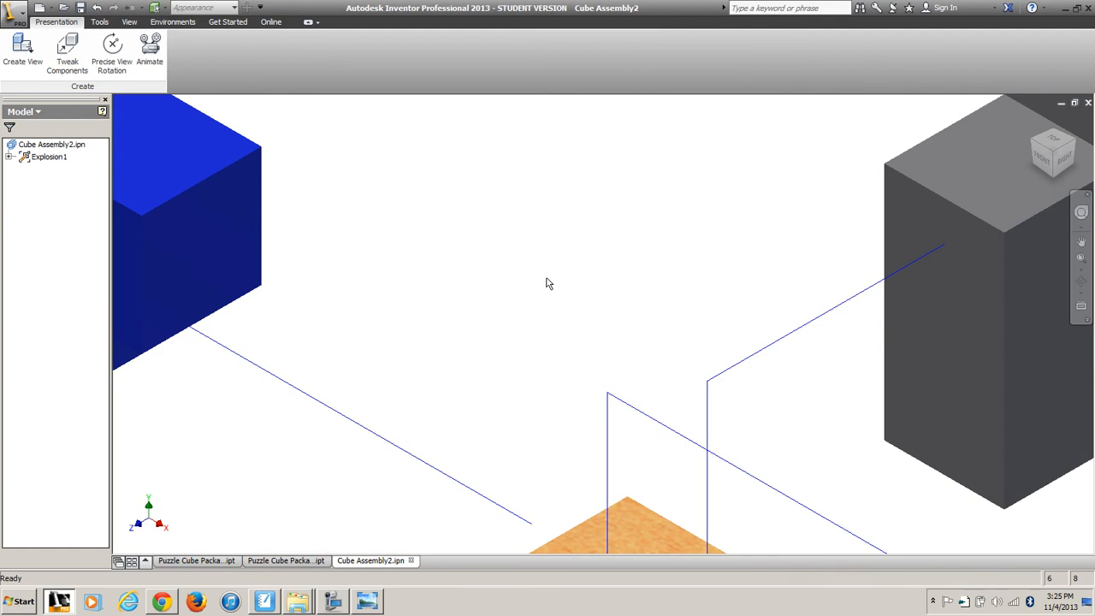
scroll(547, 283, up, 8)
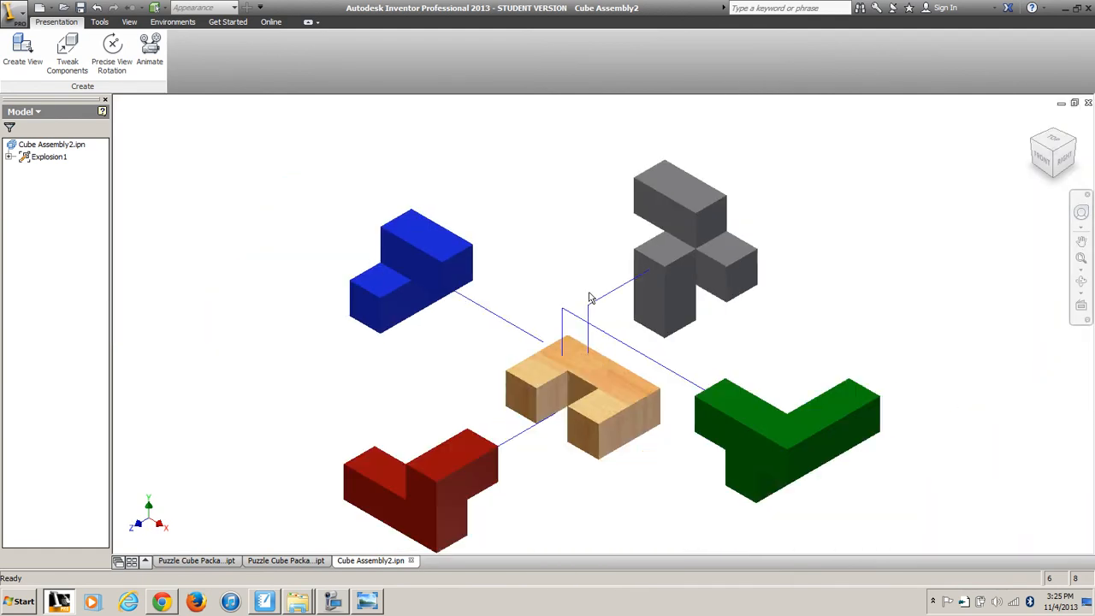
scroll(620, 295, up, 3)
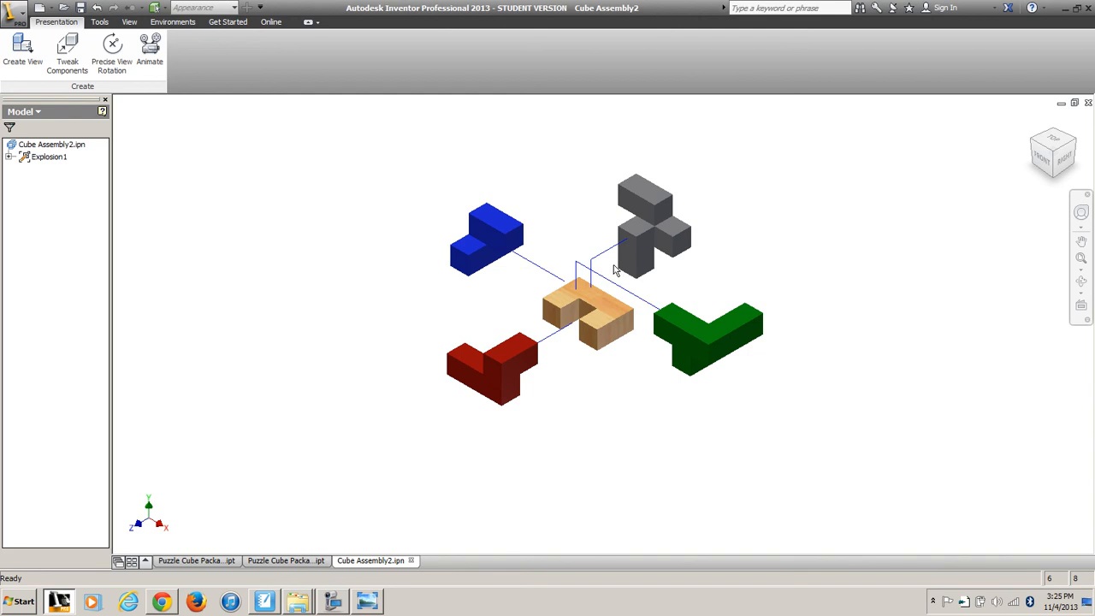
scroll(613, 265, down, 3)
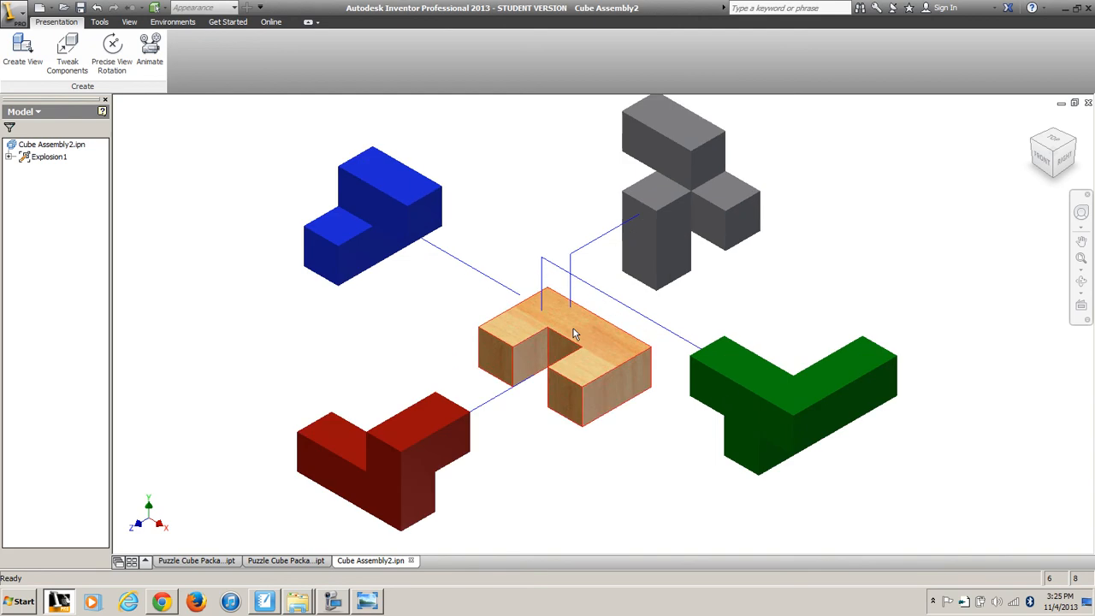
click(370, 604)
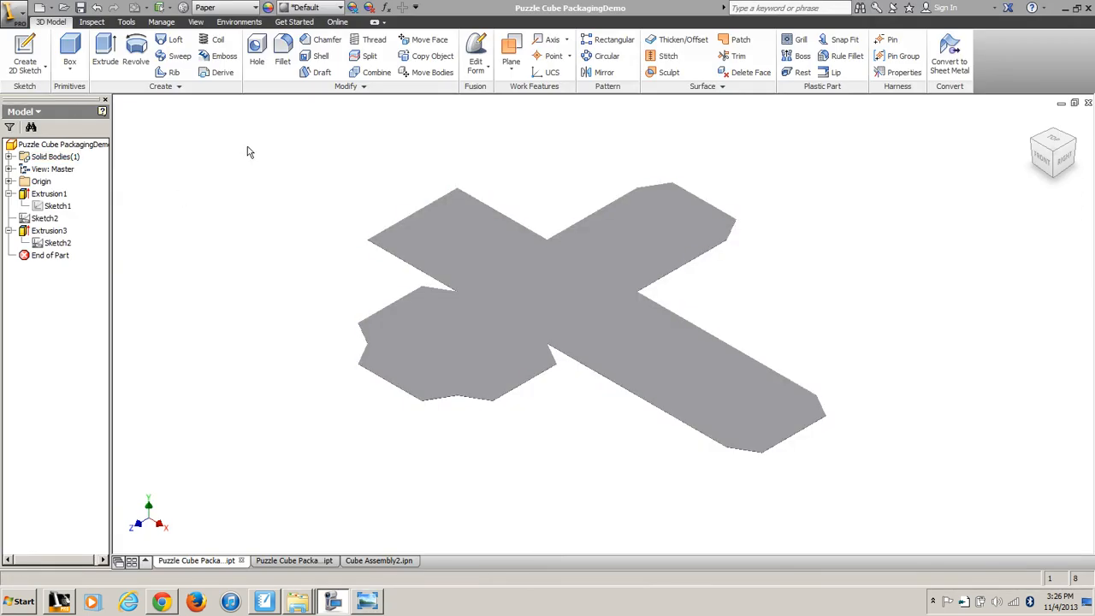
- In Puzzle Cube PackagingDemo, sketch on the flat net's face and insert one Cube Assembly Presentation image near the leftmost panel's upper-left corner
click(27, 53)
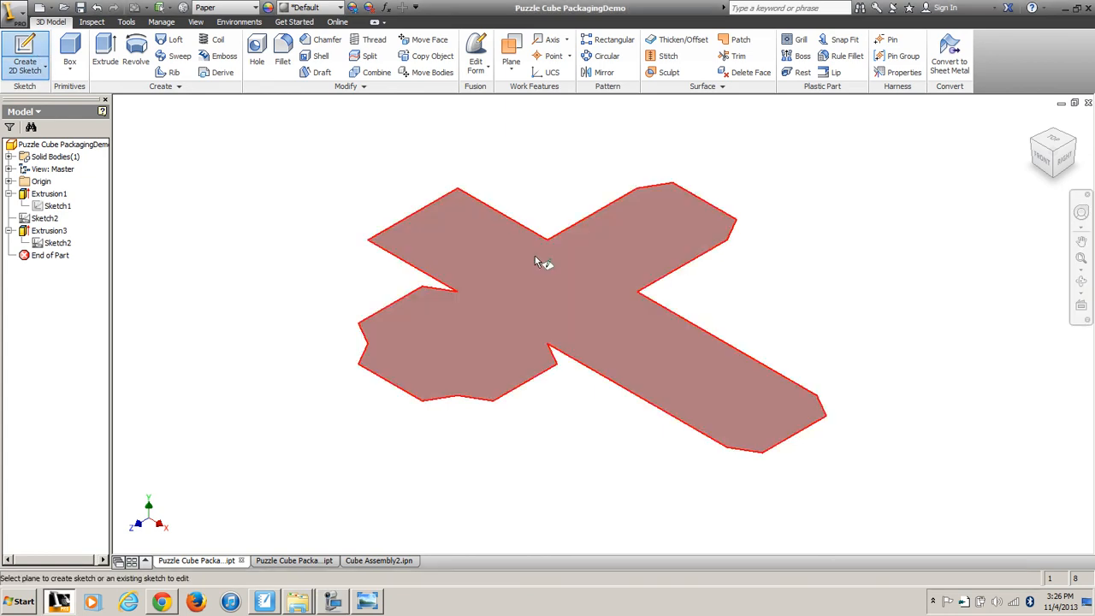
click(549, 276)
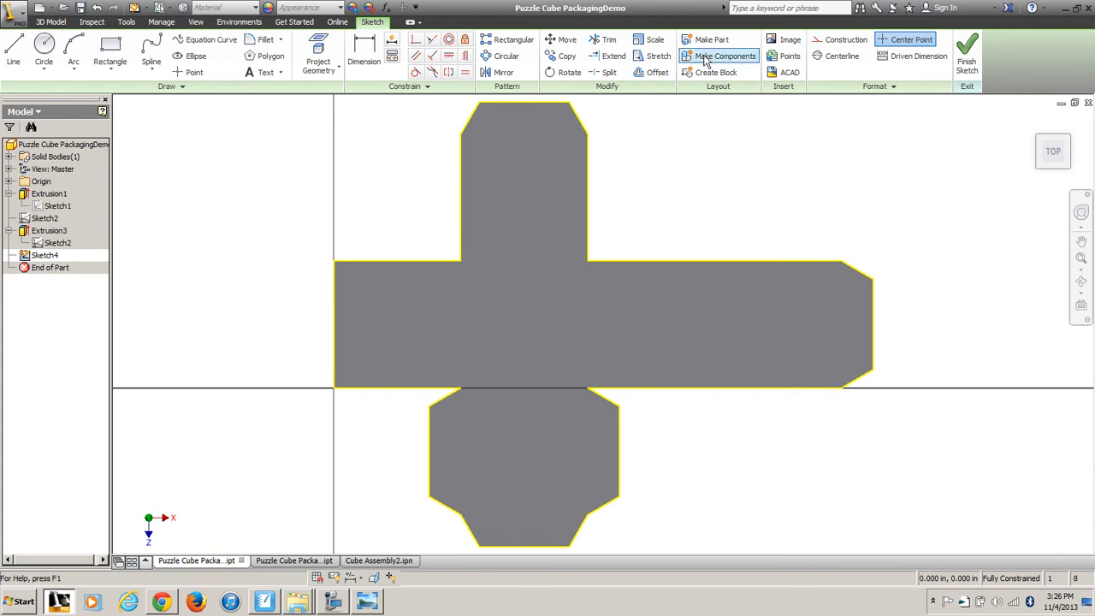
click(772, 43)
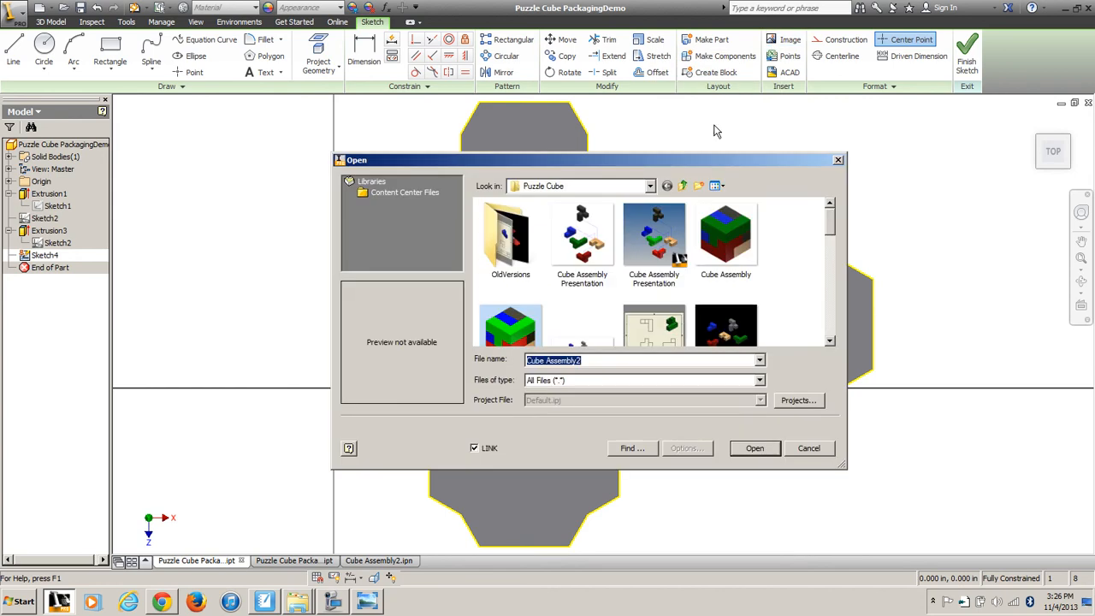
click(586, 260)
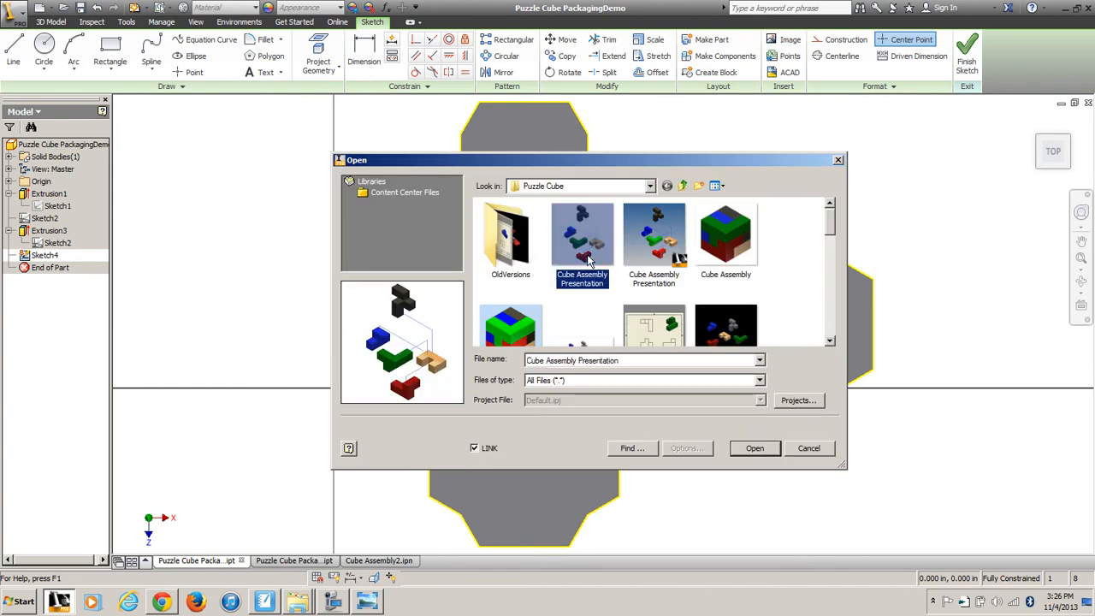
click(753, 450)
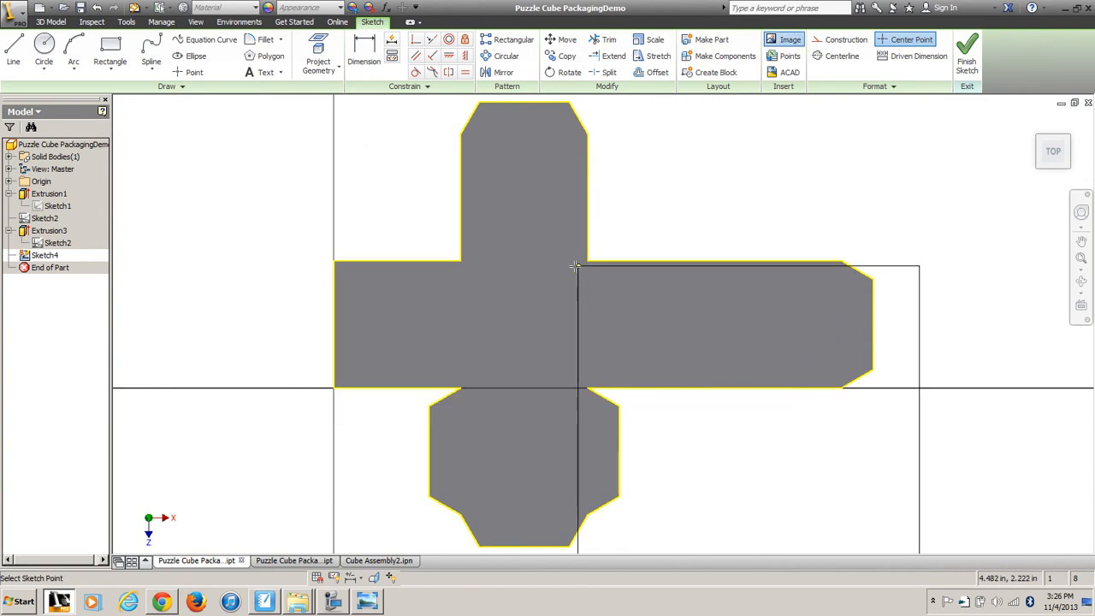
scroll(574, 267, down, 4)
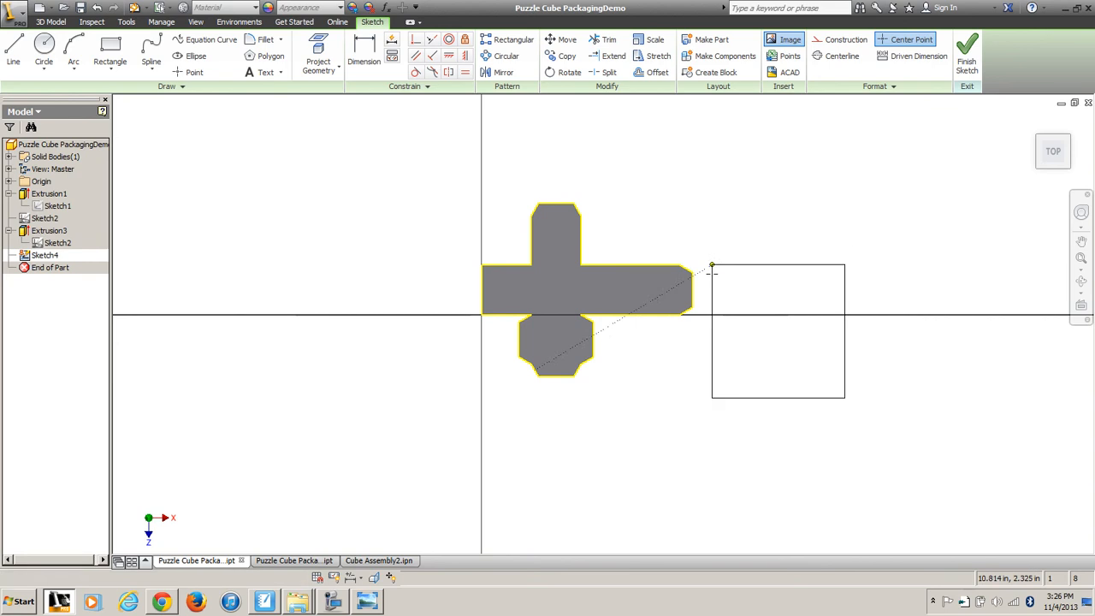
drag(488, 271, 489, 271)
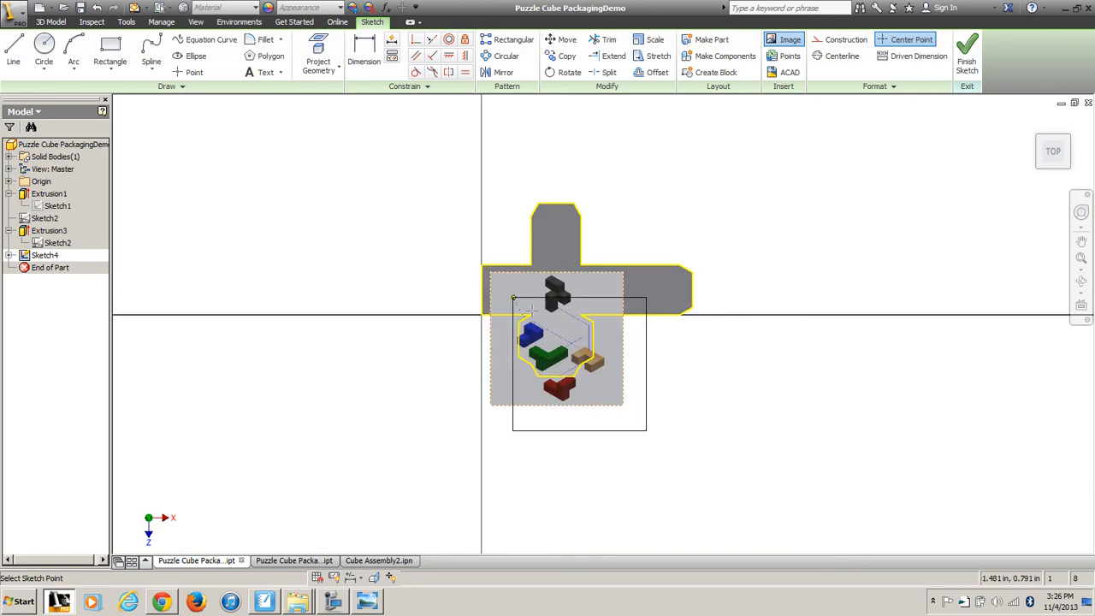
right_click(616, 351)
click(648, 353)
- Dimension the bottom edge of the inserted exploded-view image and set its width to 2.25 in
scroll(647, 354, down, 7)
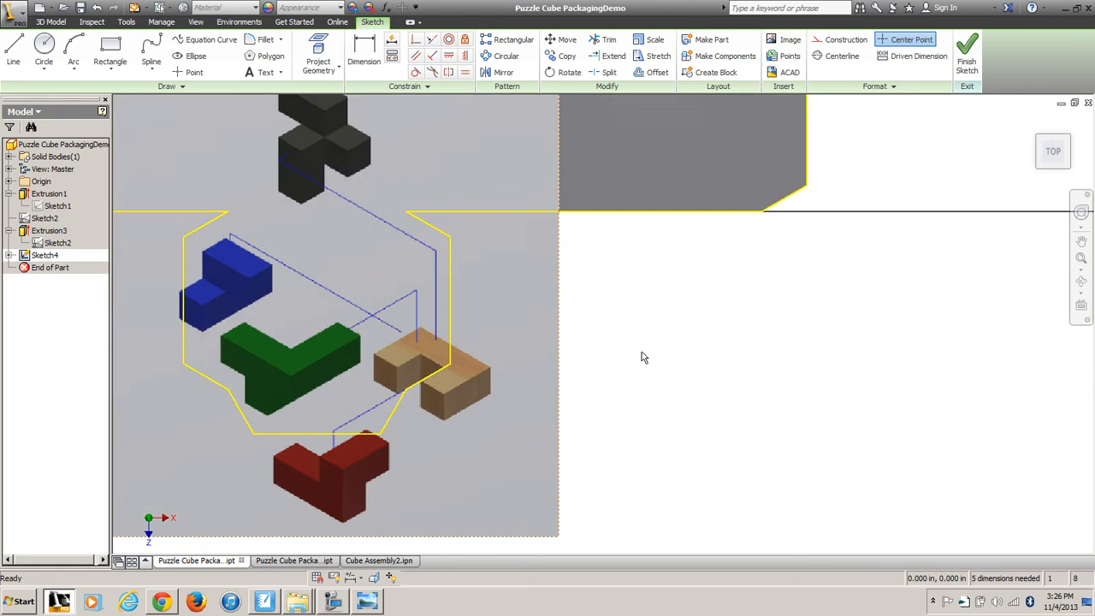
scroll(633, 327, up, 5)
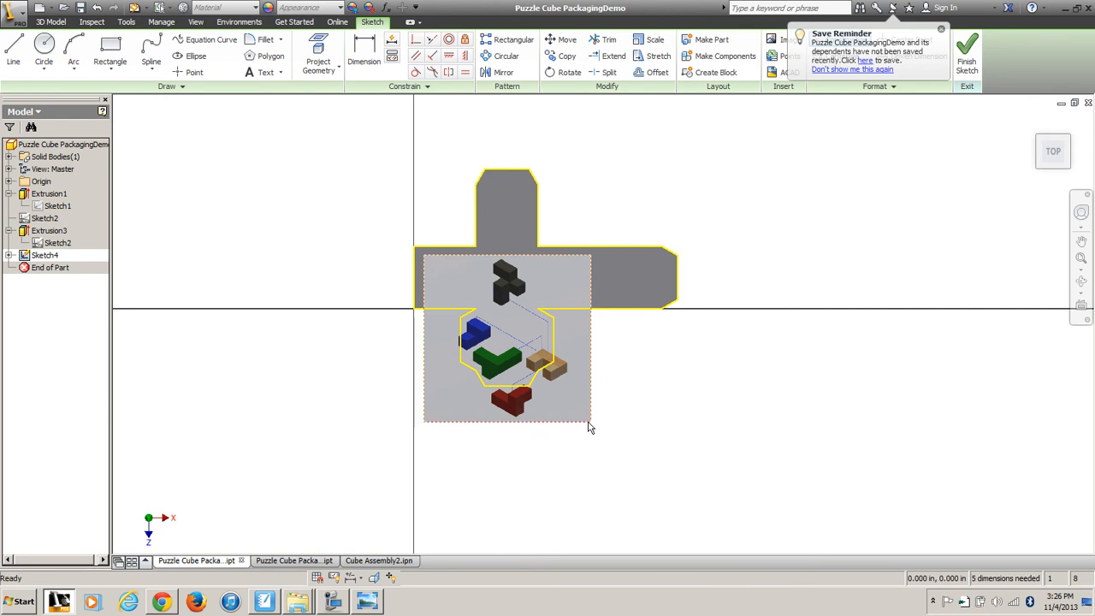
click(363, 53)
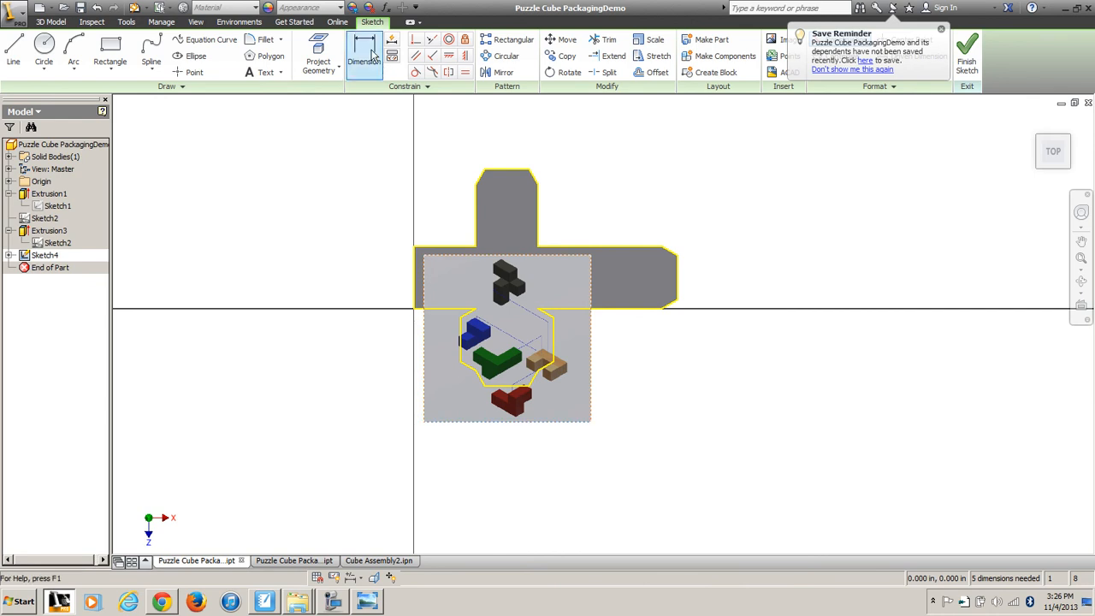
click(482, 422)
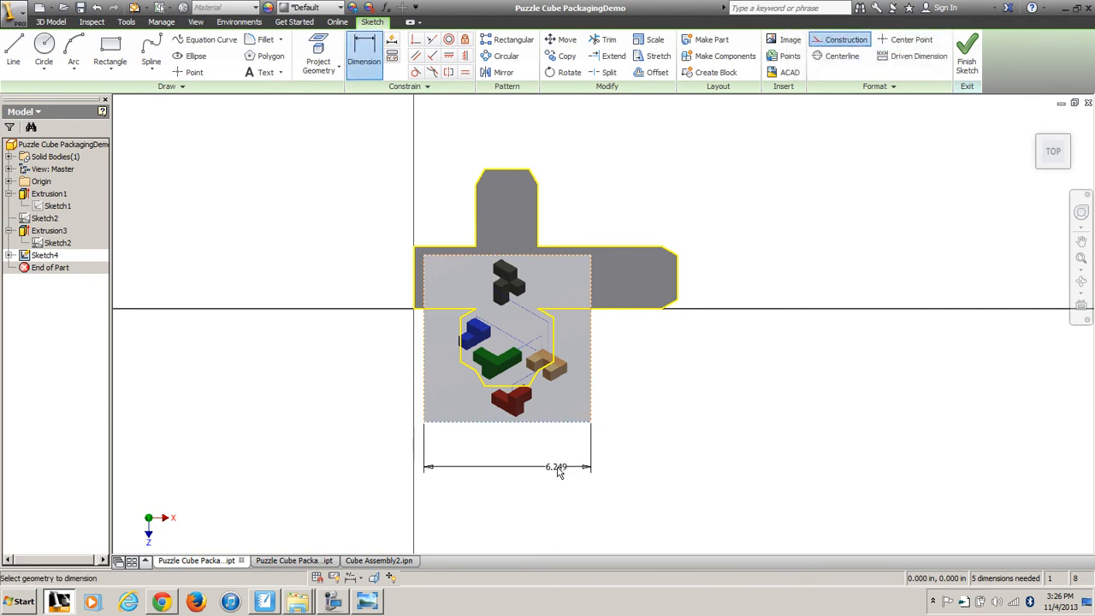
click(524, 458)
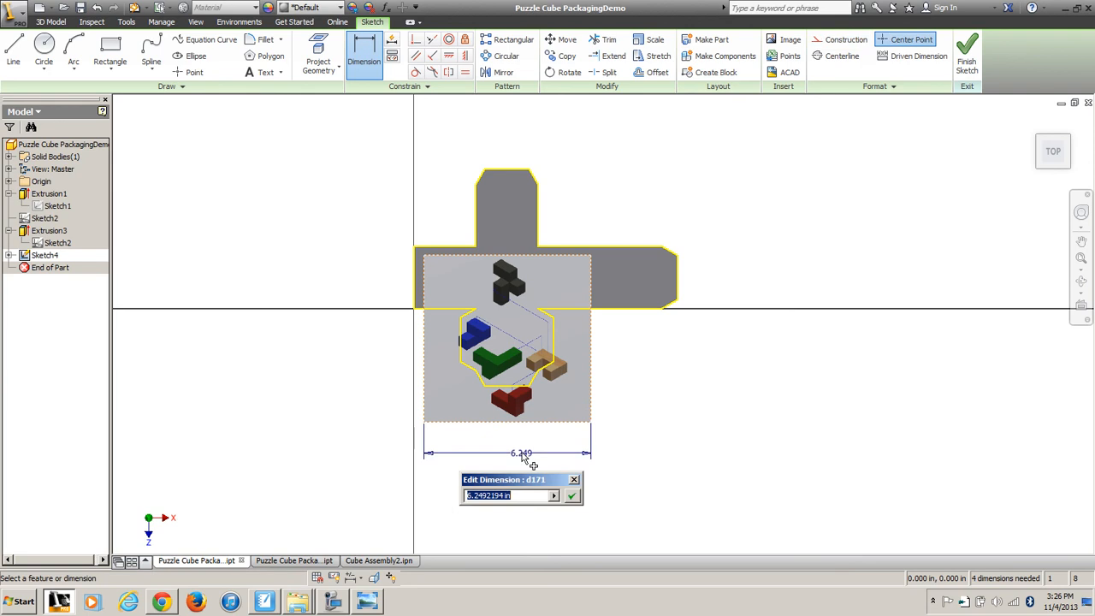
text(2.25)
click(572, 496)
scroll(499, 418, up, 3)
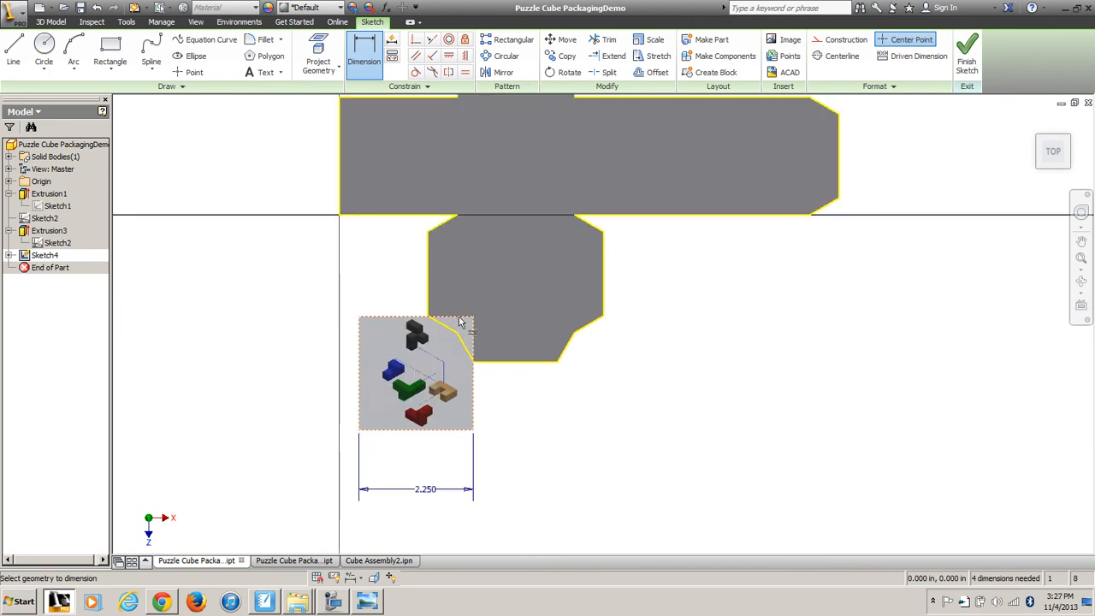
double_click(422, 492)
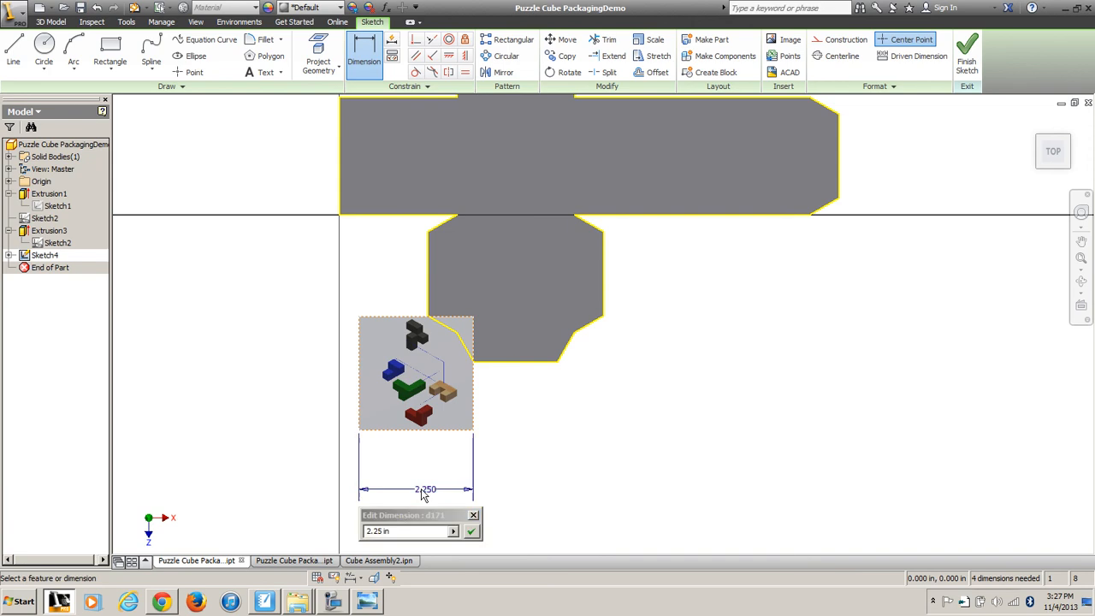
click(401, 530)
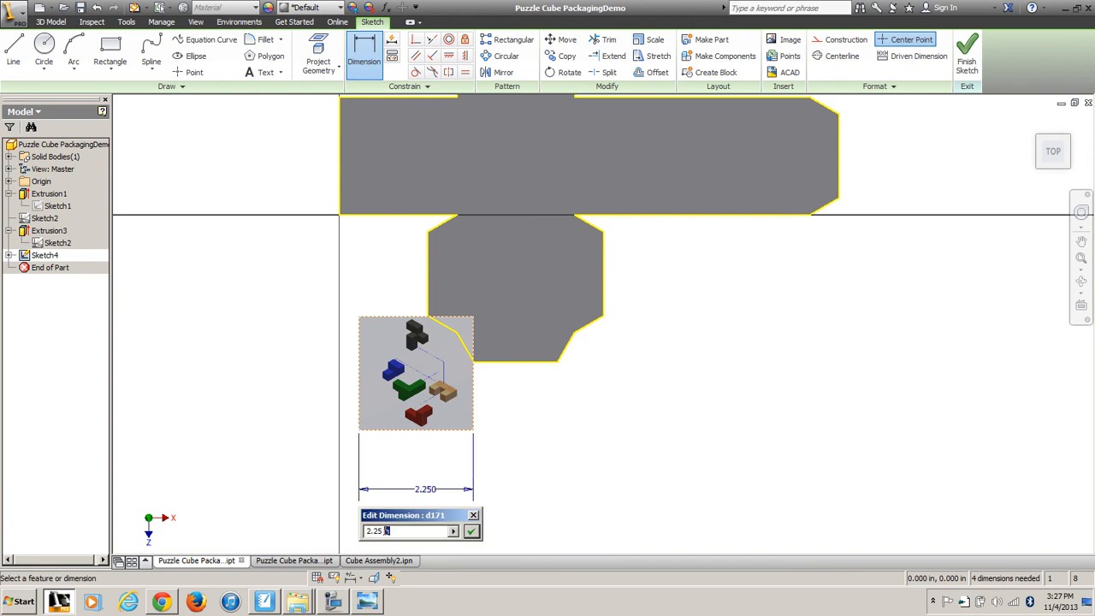
click(471, 531)
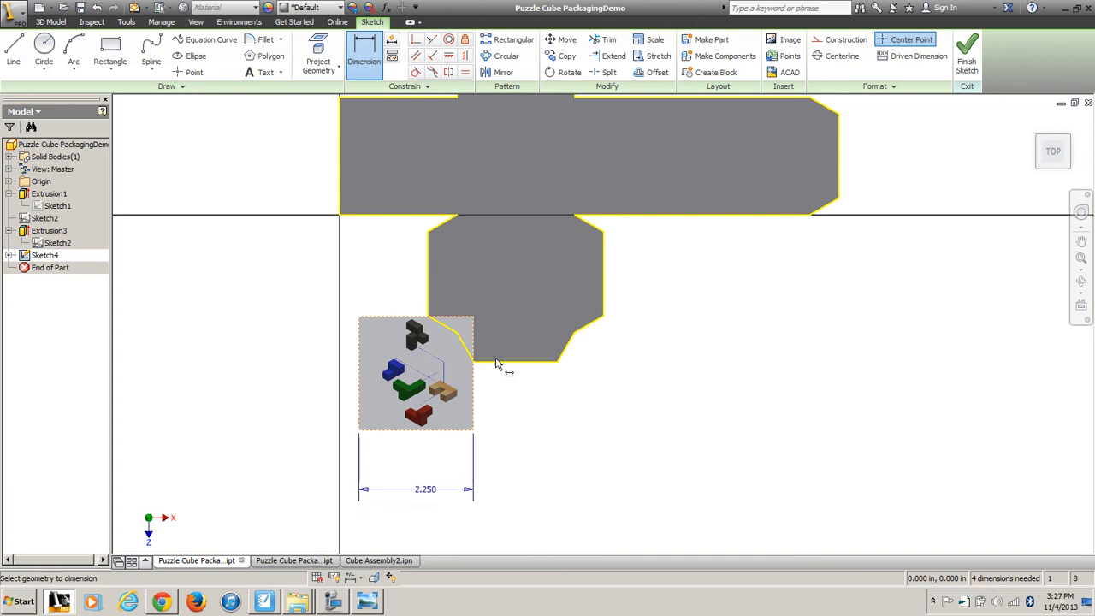
- Move the image by its upper-left corner to fit the square panel below the net's long strip, and finish the sketch
click(564, 40)
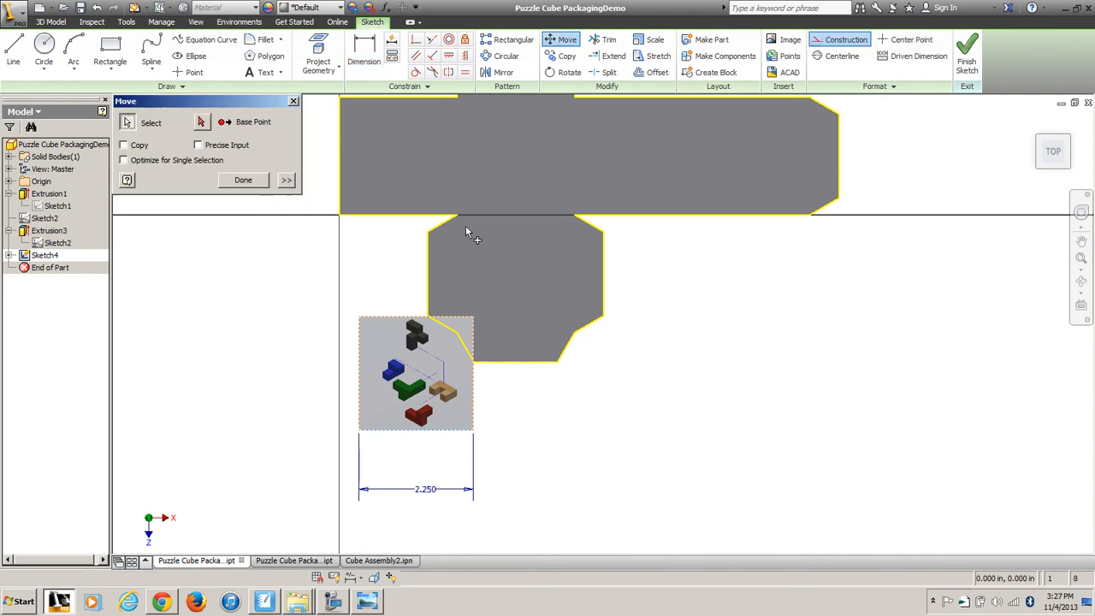
click(398, 323)
click(202, 121)
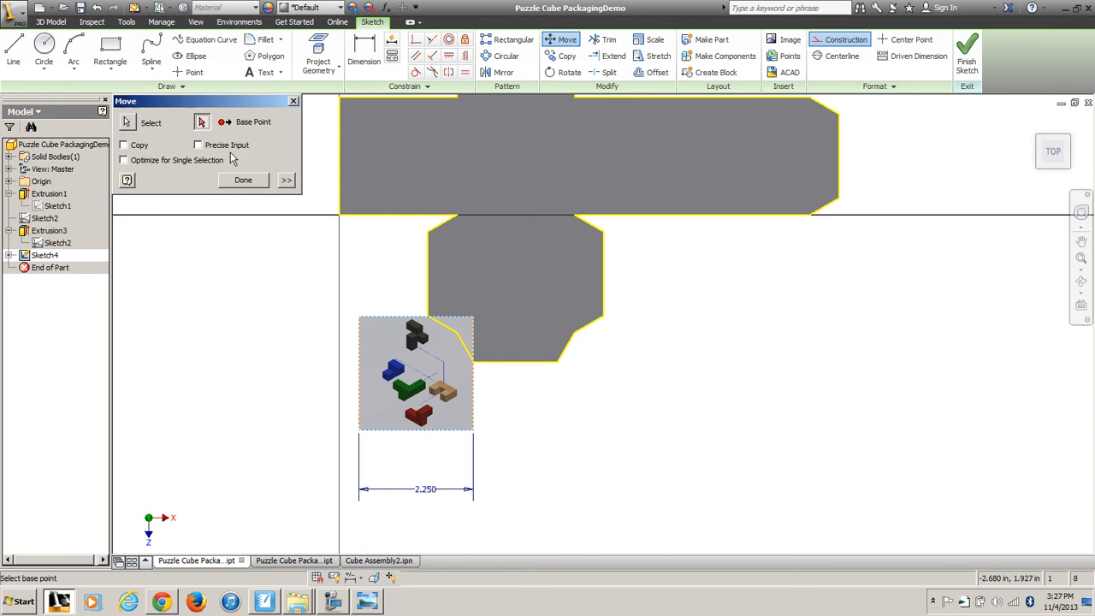
click(360, 317)
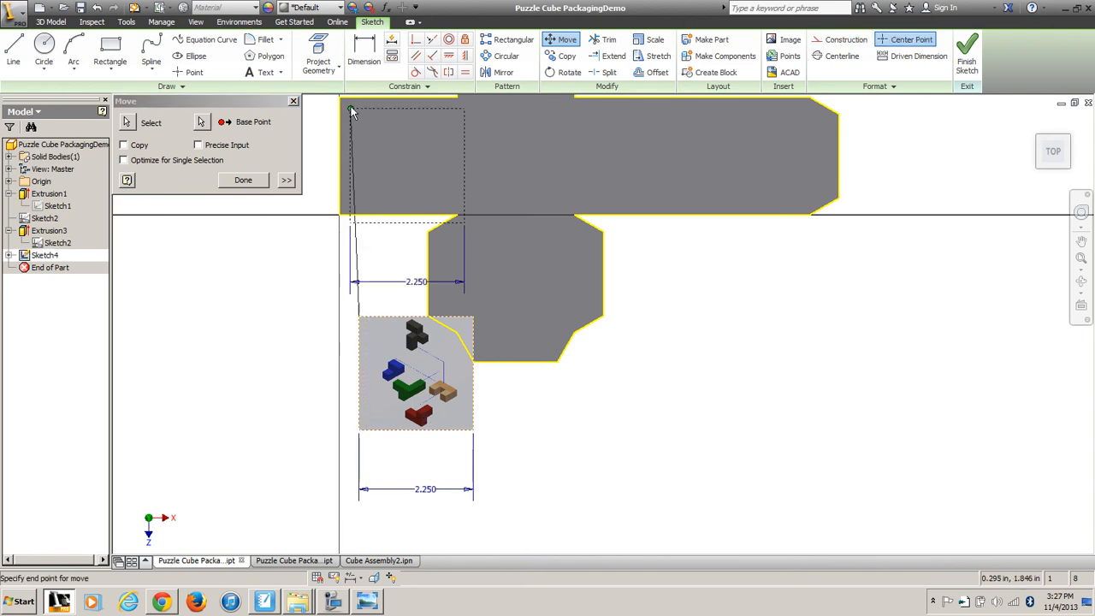
click(459, 220)
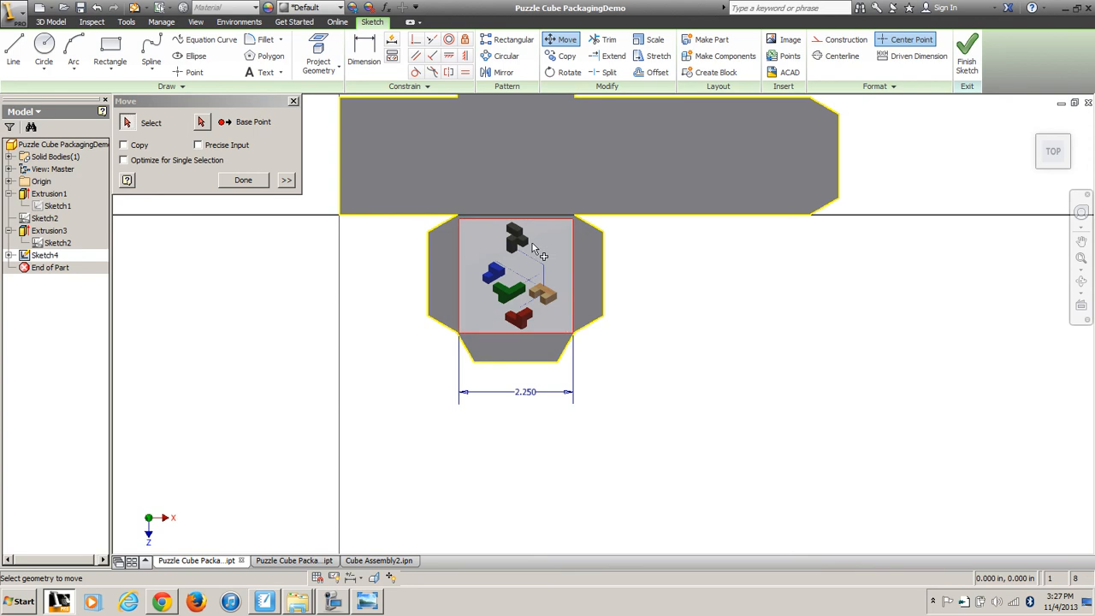
click(509, 214)
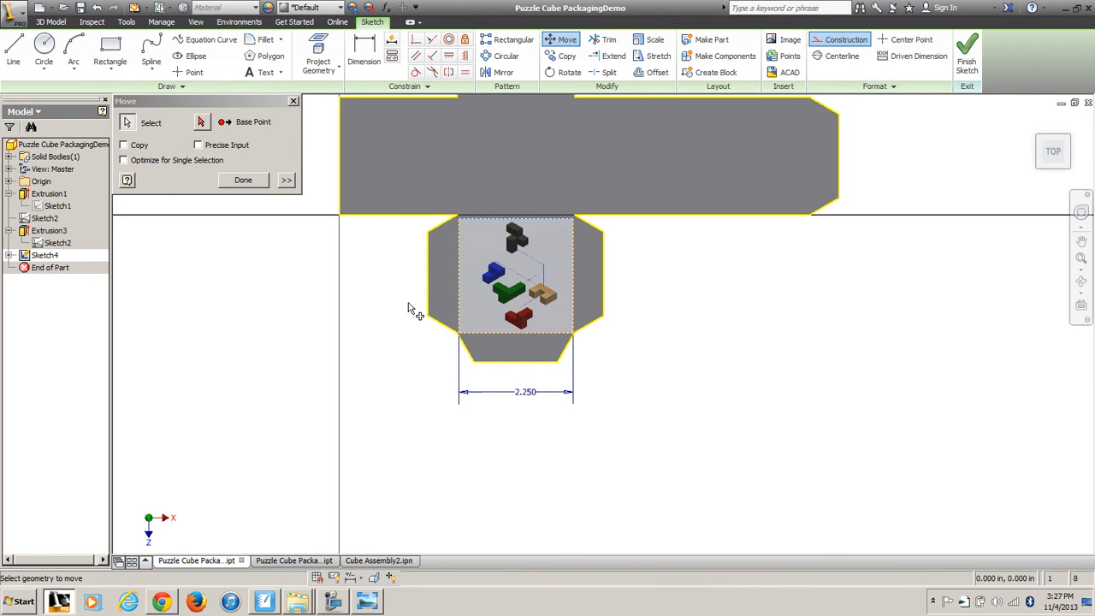
scroll(655, 380, up, 5)
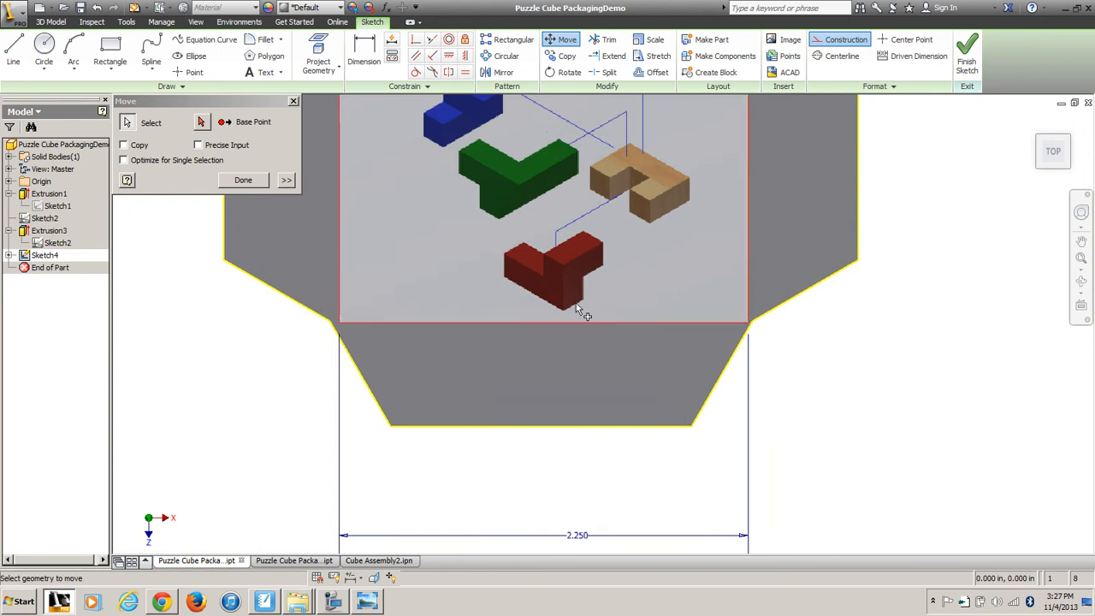
scroll(582, 308, down, 5)
click(969, 55)
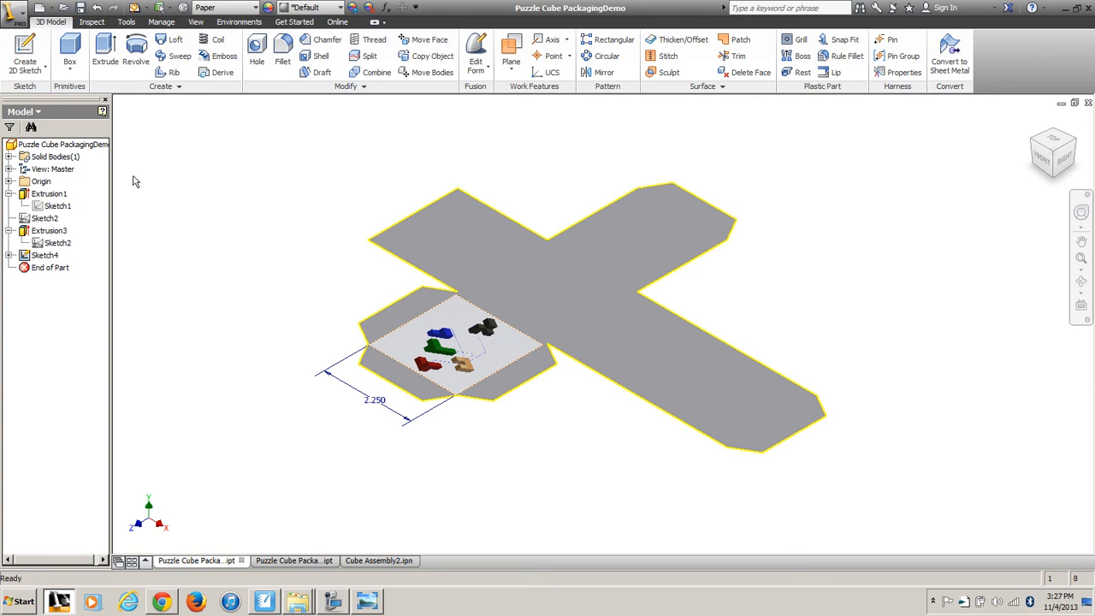
- Apply the exploded-view image from Sketch4 as a decal on the net's flat face, keeping Chain Faces enabled
click(178, 87)
click(177, 87)
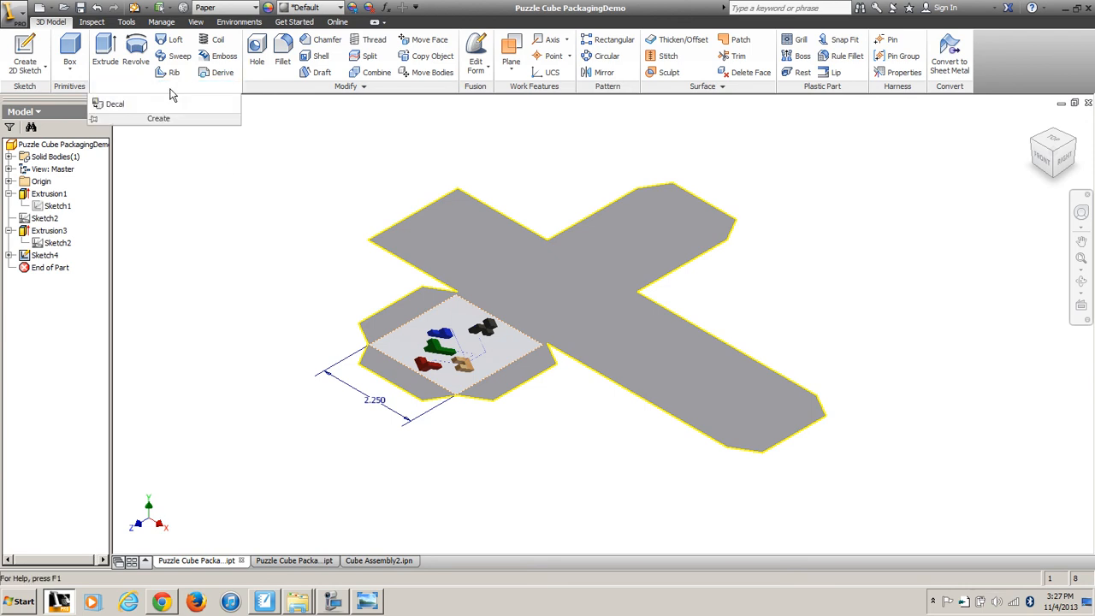
click(106, 105)
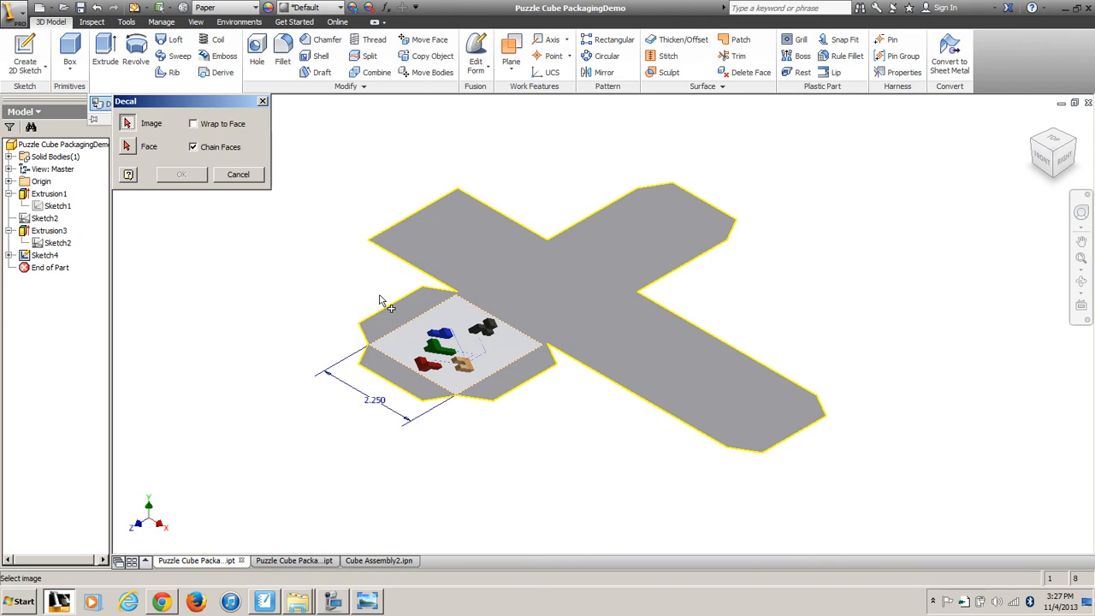
click(410, 332)
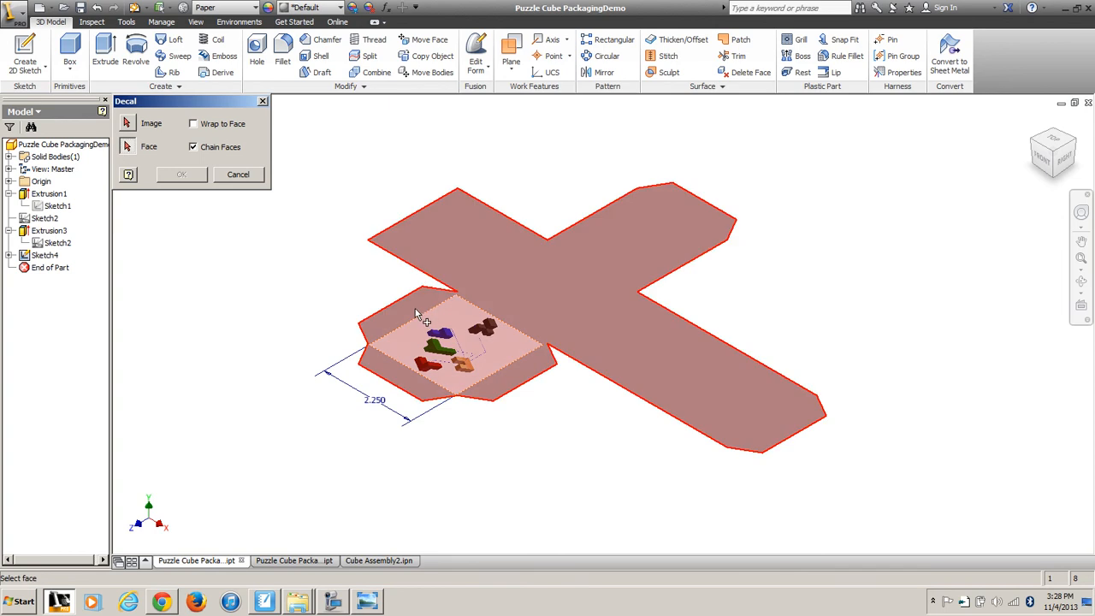
click(419, 315)
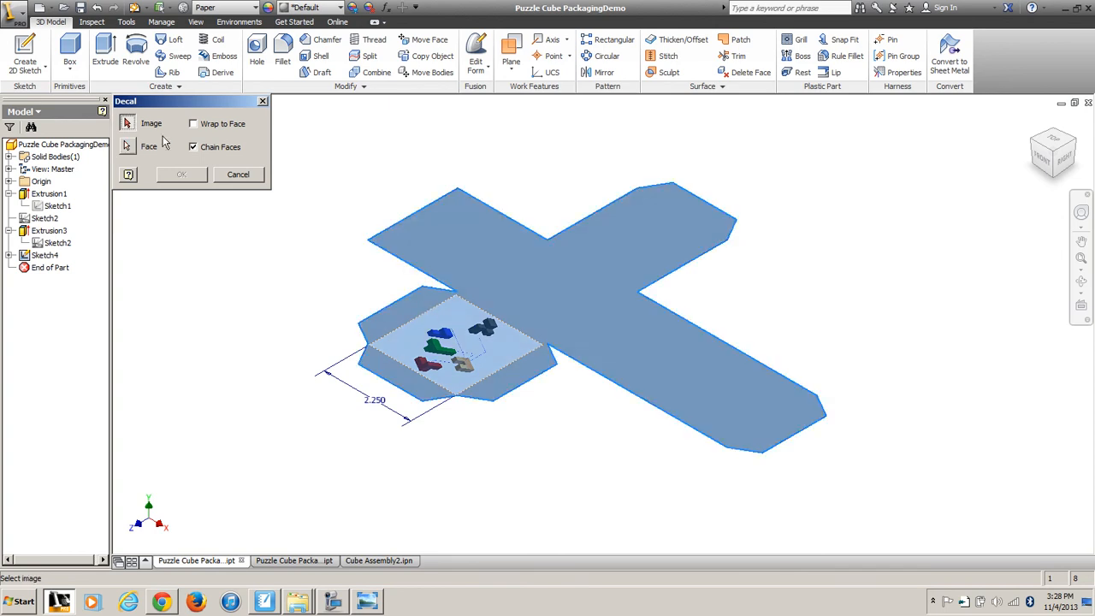
click(129, 147)
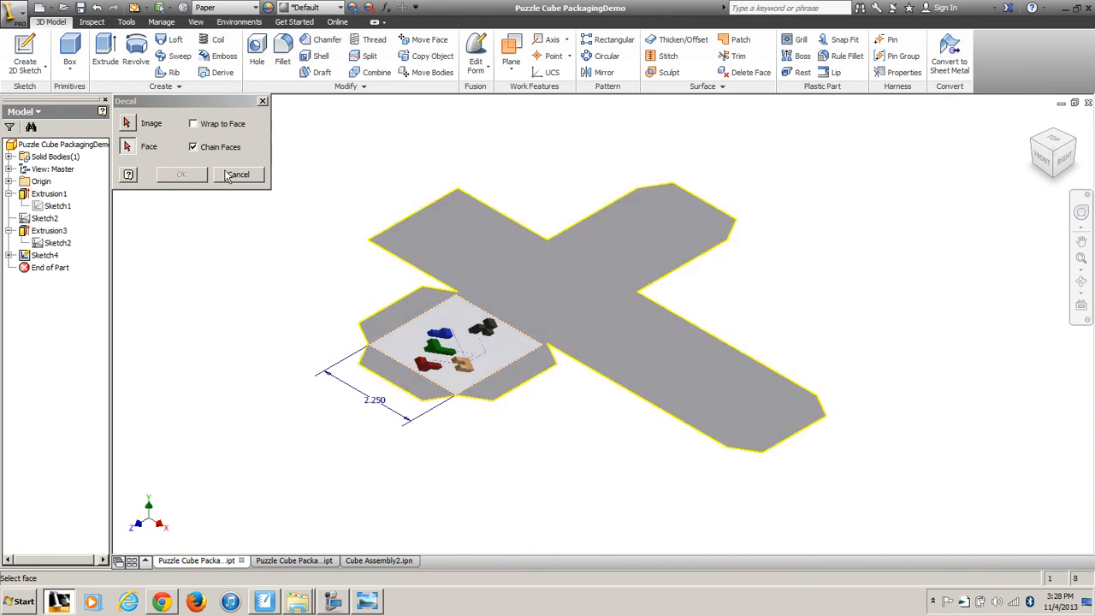
click(9, 256)
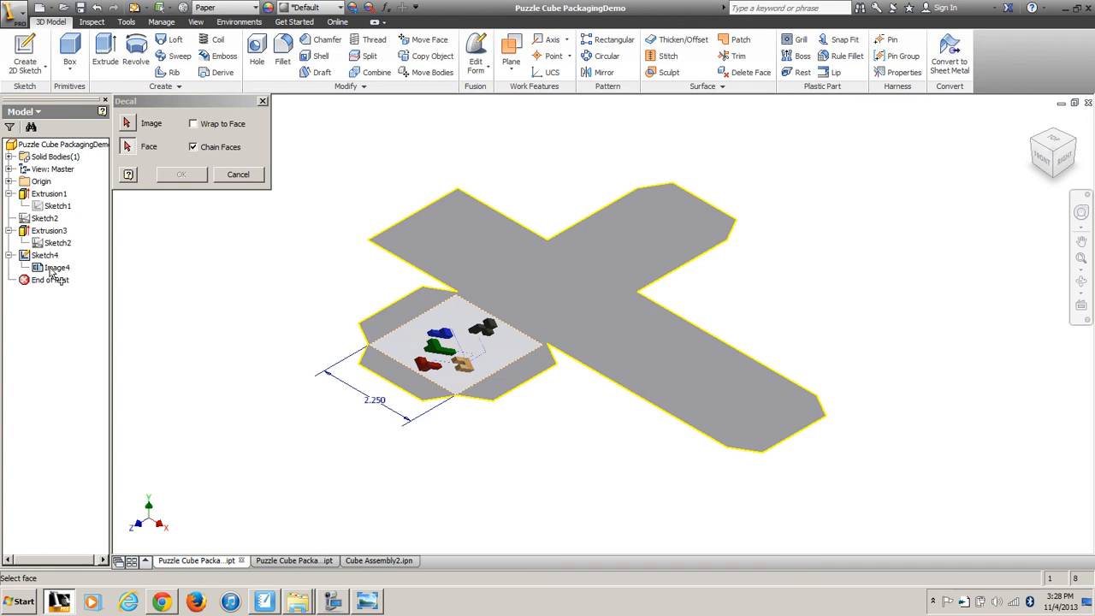
click(128, 125)
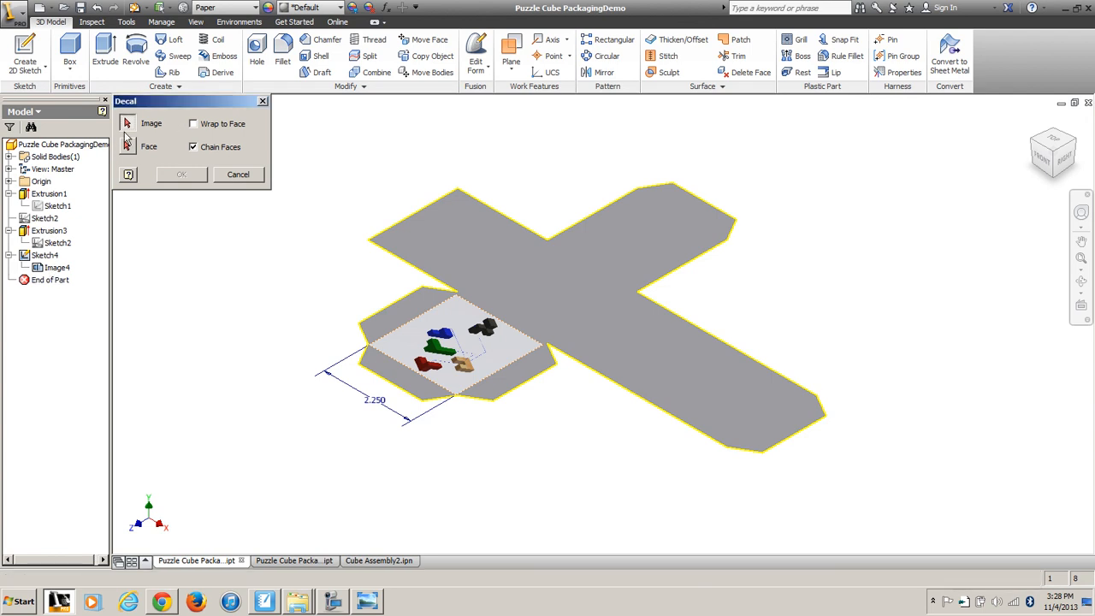
click(56, 268)
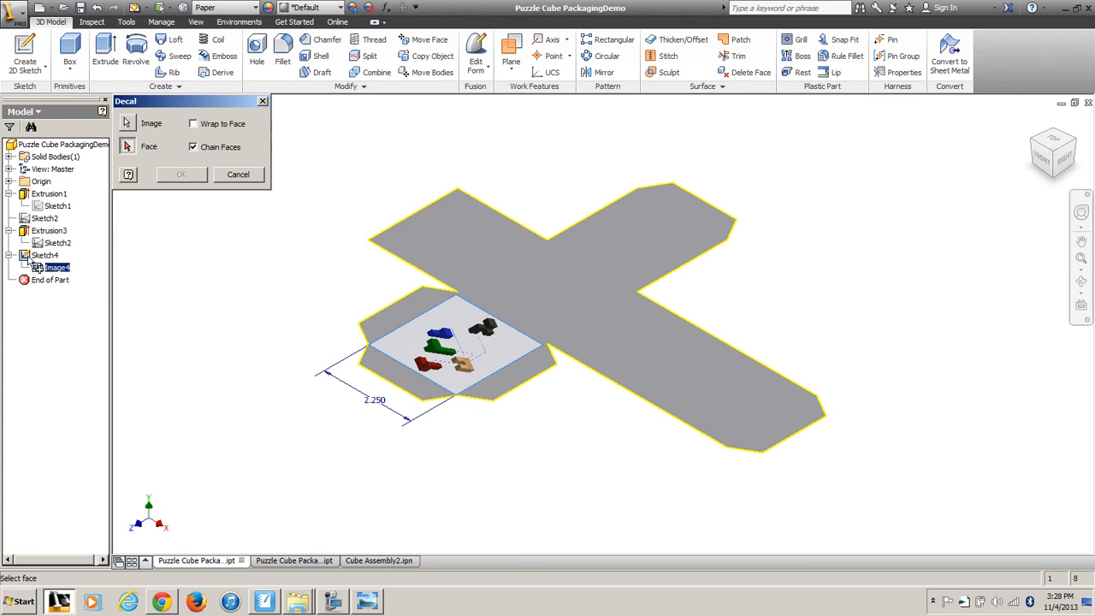
click(129, 125)
click(58, 269)
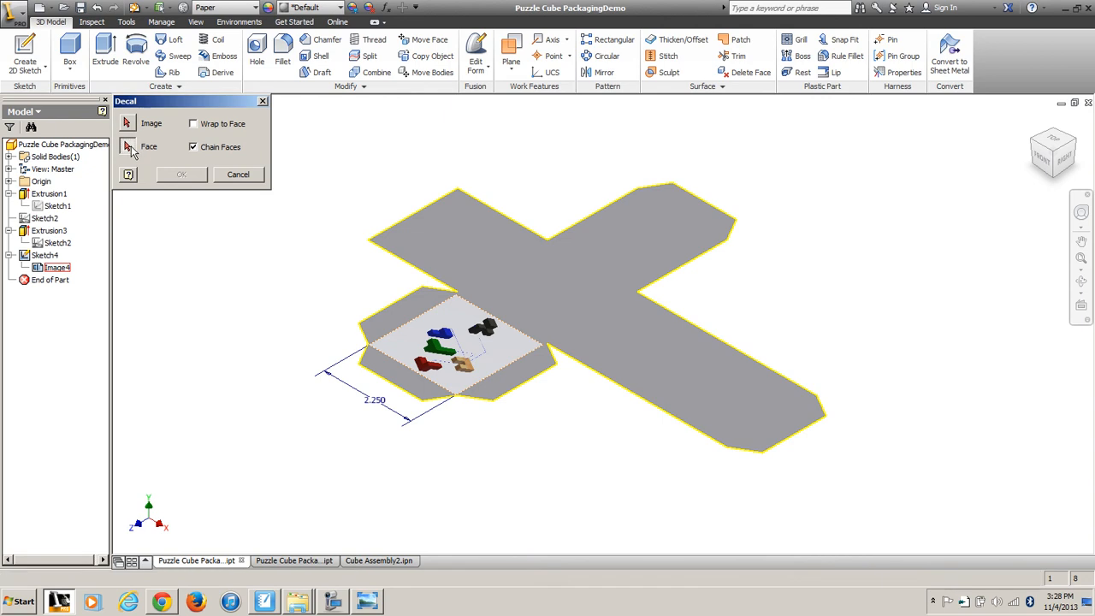
click(413, 229)
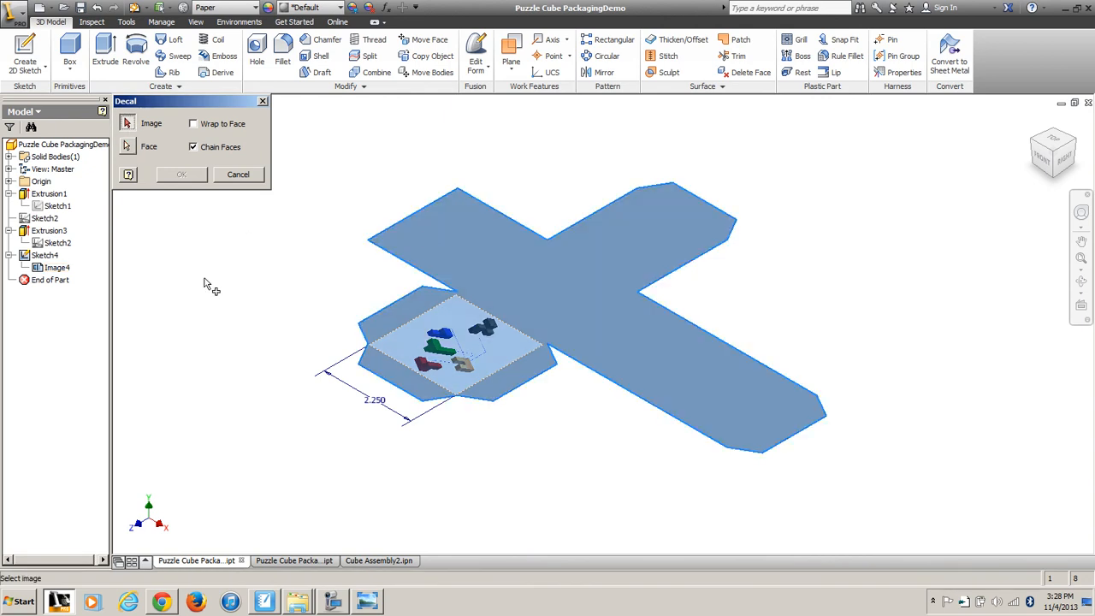
click(60, 269)
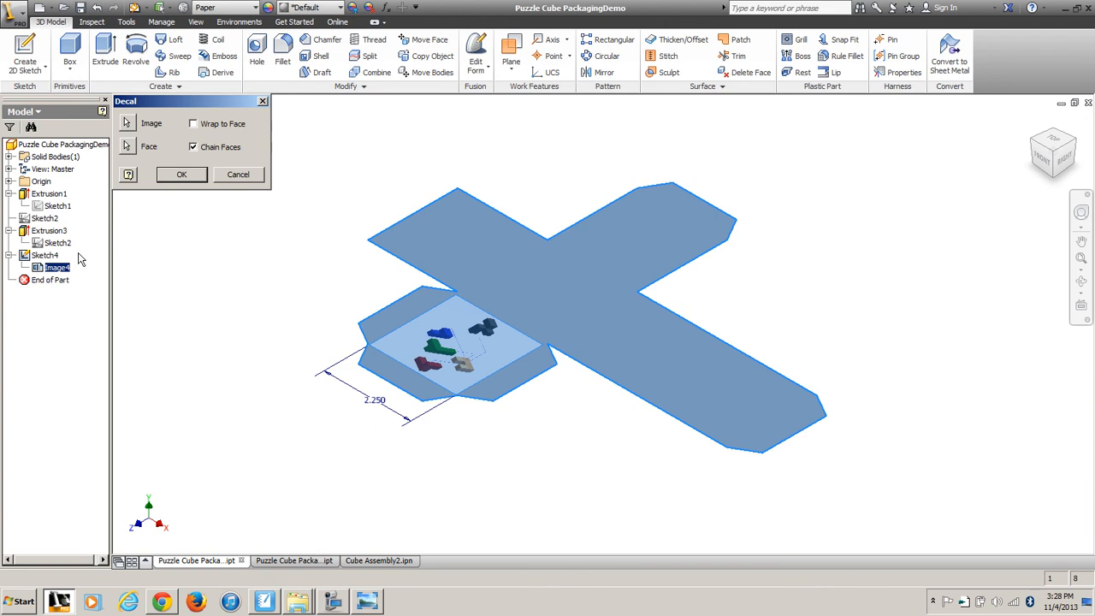
click(182, 175)
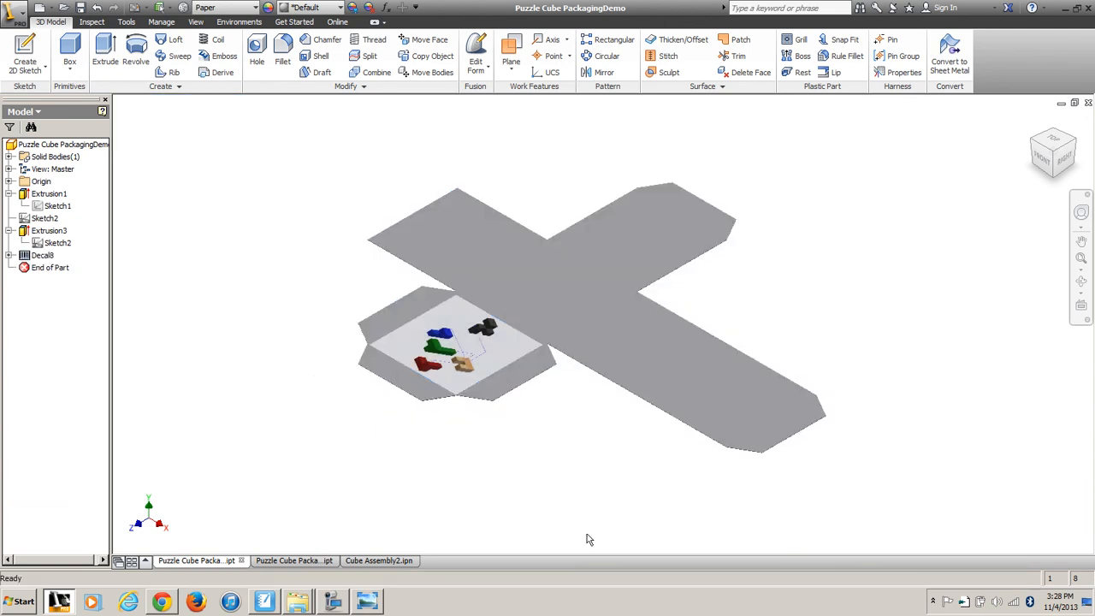
- Create a sketch on the net's flat face and enter text reading "Puzzle Cube", "by" and the author's name for the panel above the long strip
scroll(565, 430, up, 3)
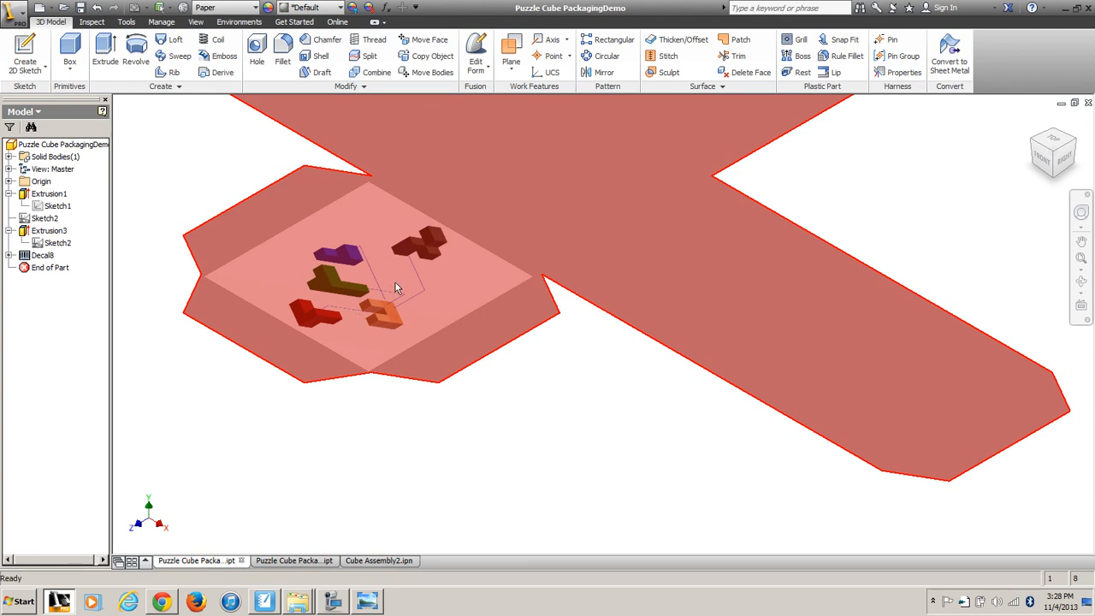
scroll(421, 297, down, 3)
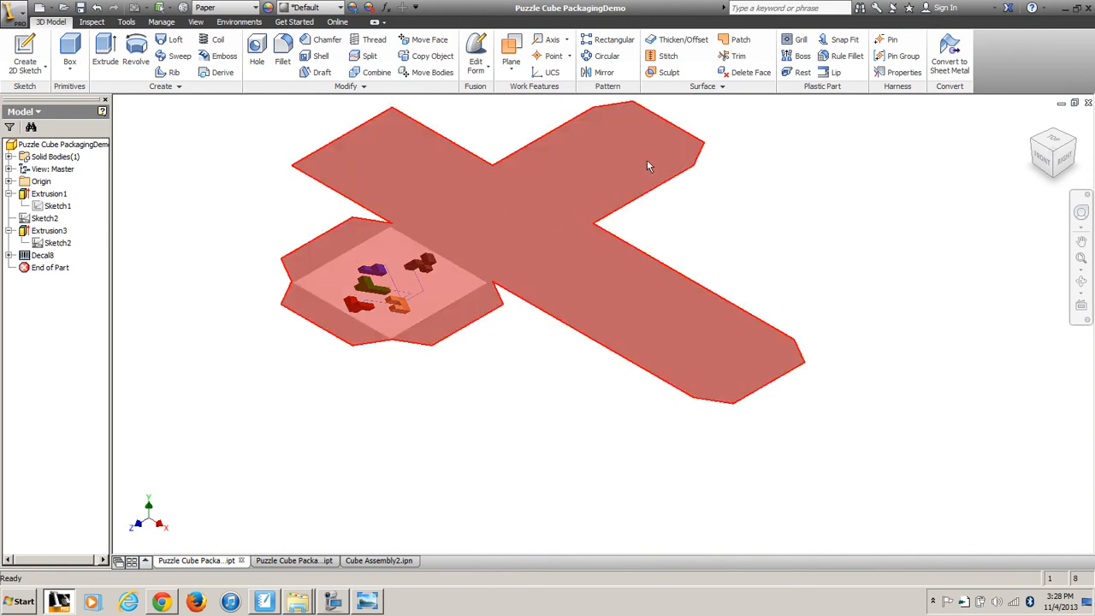
click(603, 163)
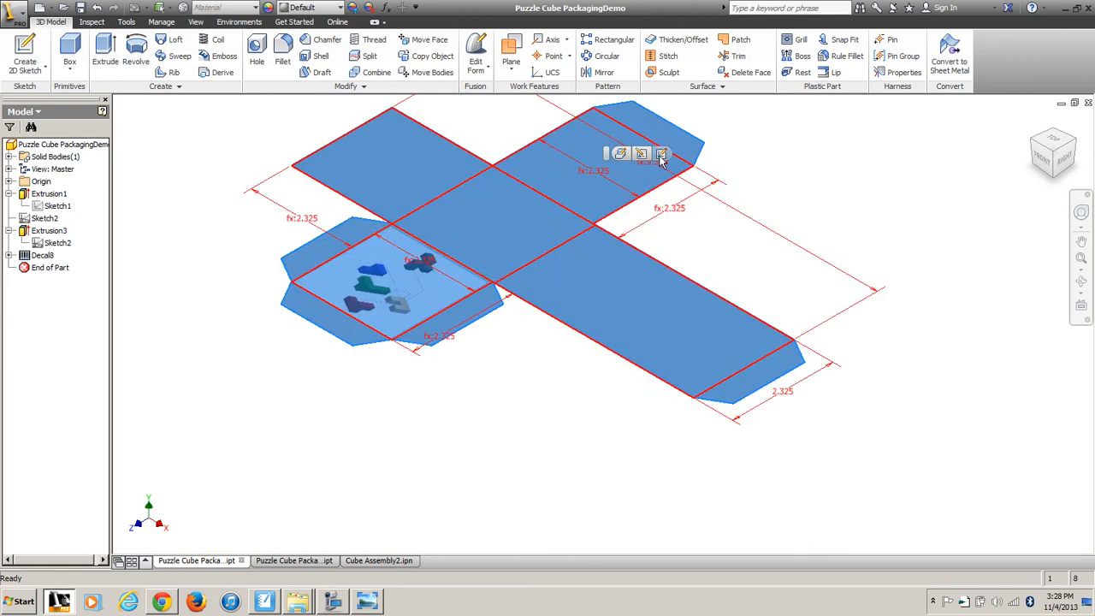
click(661, 155)
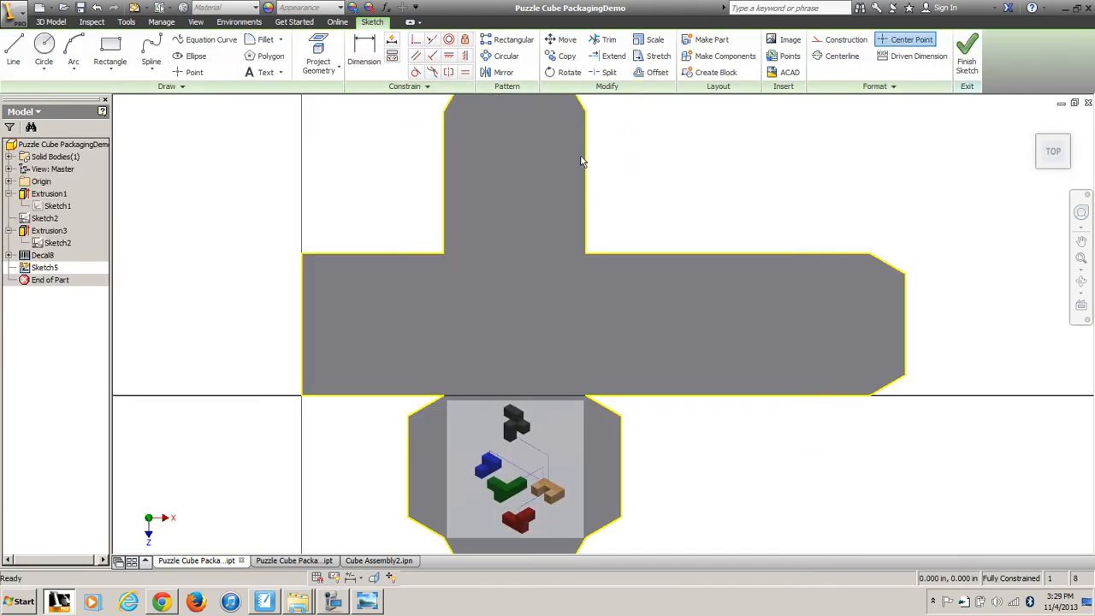
click(261, 71)
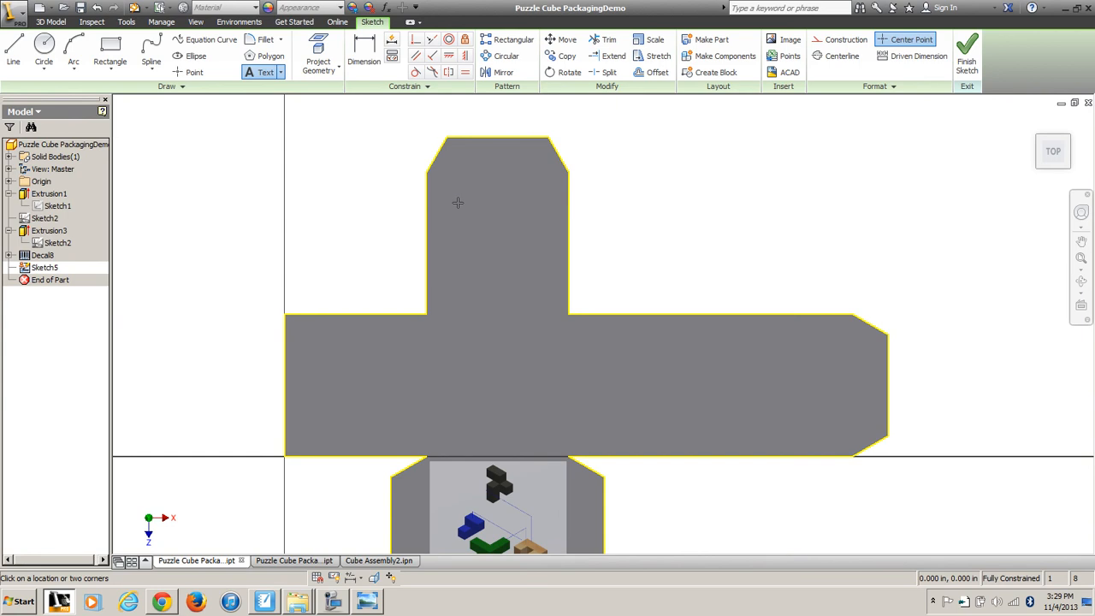
click(456, 203)
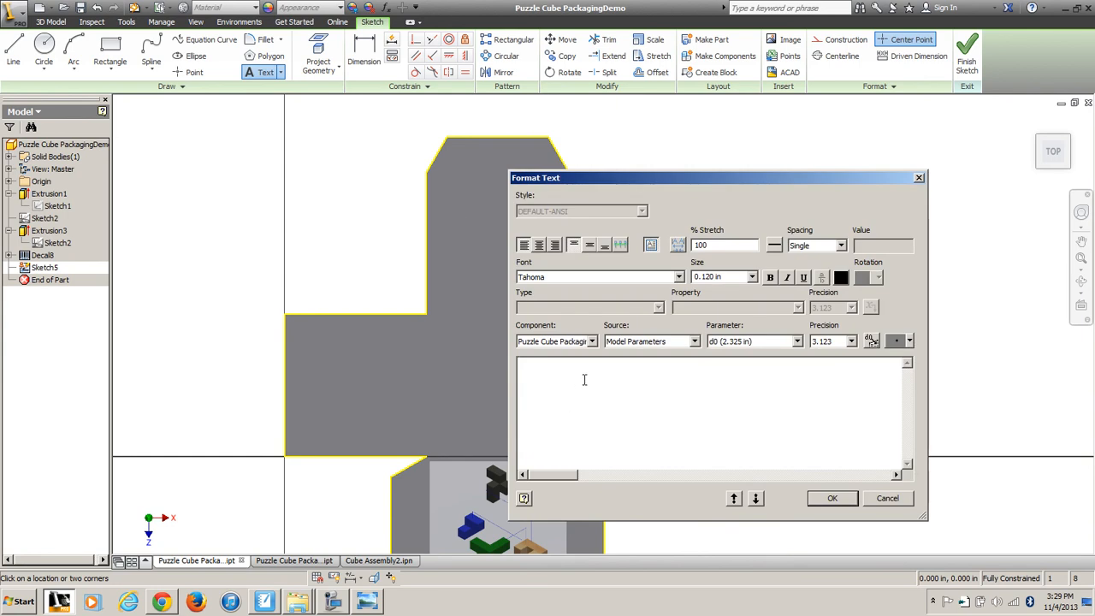
text(Puzzle Cube)
key(Return)
text(Mr. Conrad)
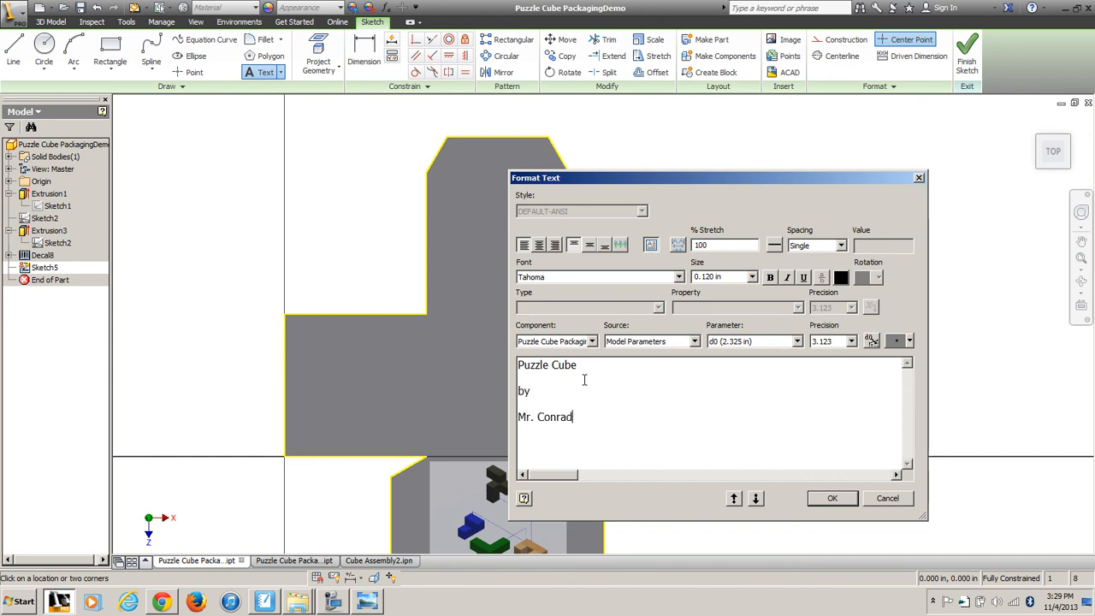
- Center-justify all the title text and set its size to 0.240 in
drag(587, 419, 510, 348)
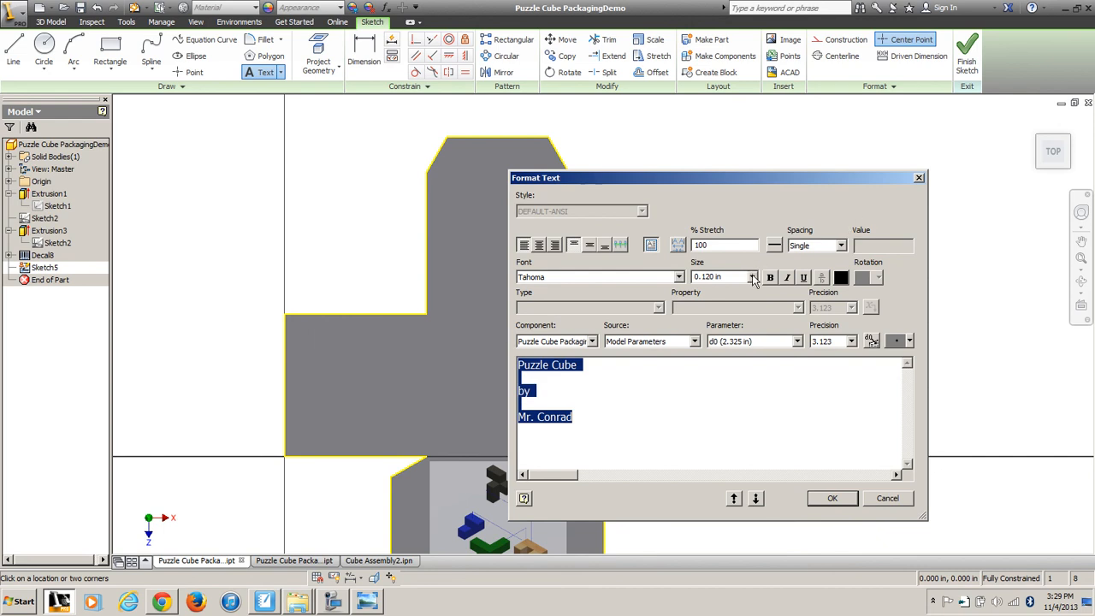
click(539, 245)
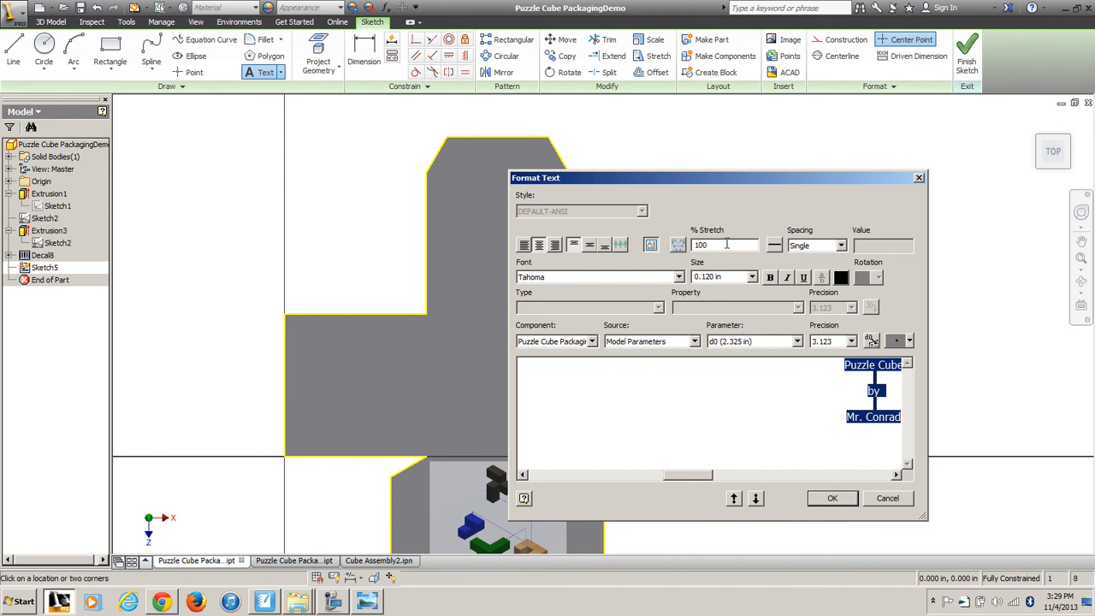
click(751, 277)
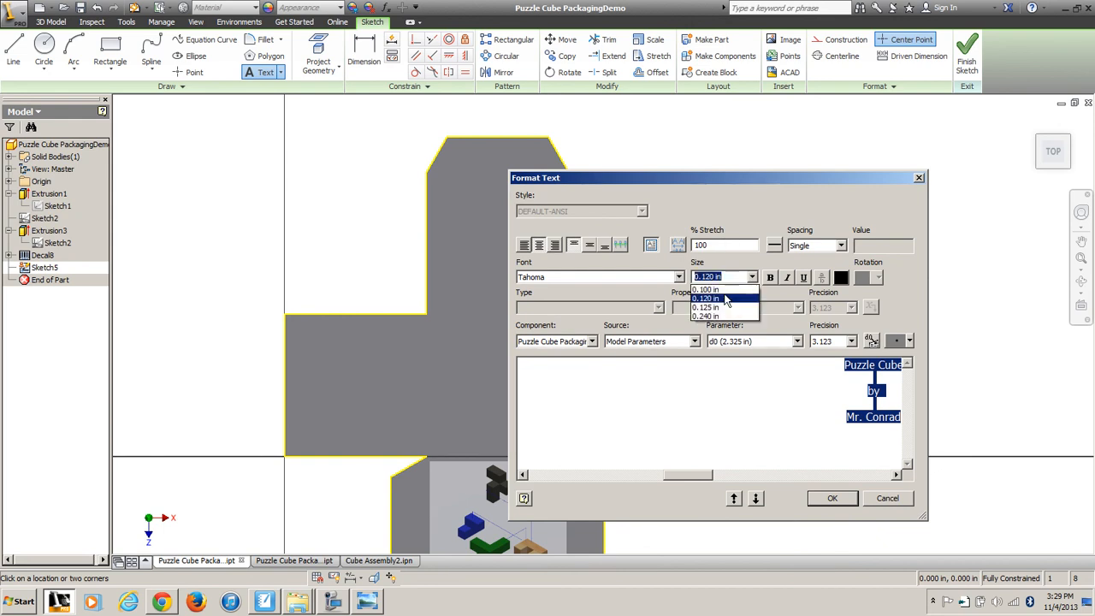
click(715, 316)
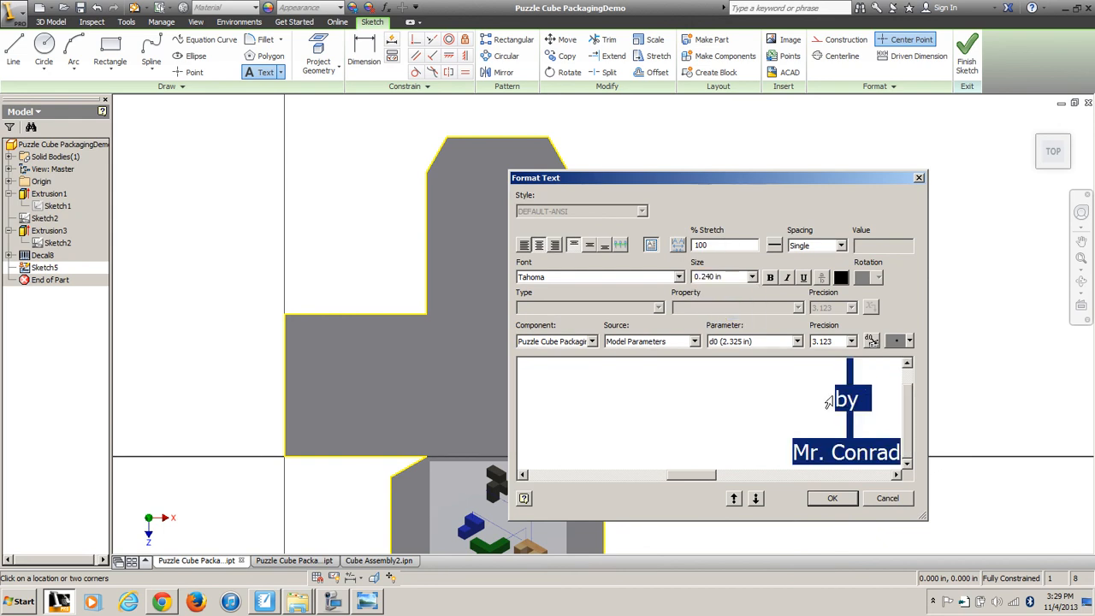
- Set the size of the "by" and author's name lines to 0.125 in
click(821, 434)
drag(839, 392, 866, 453)
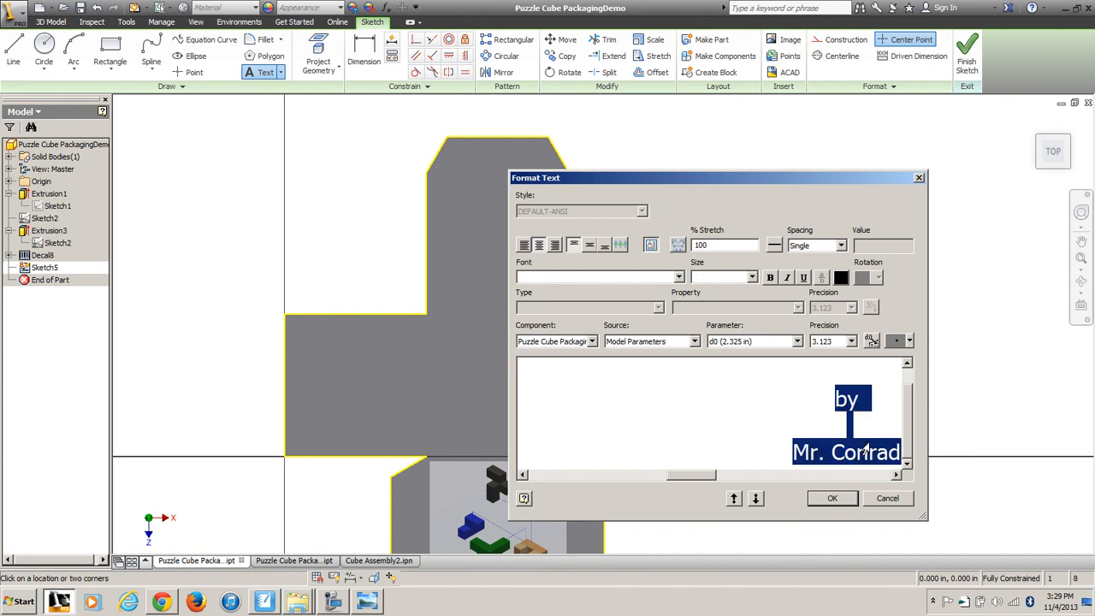
click(752, 277)
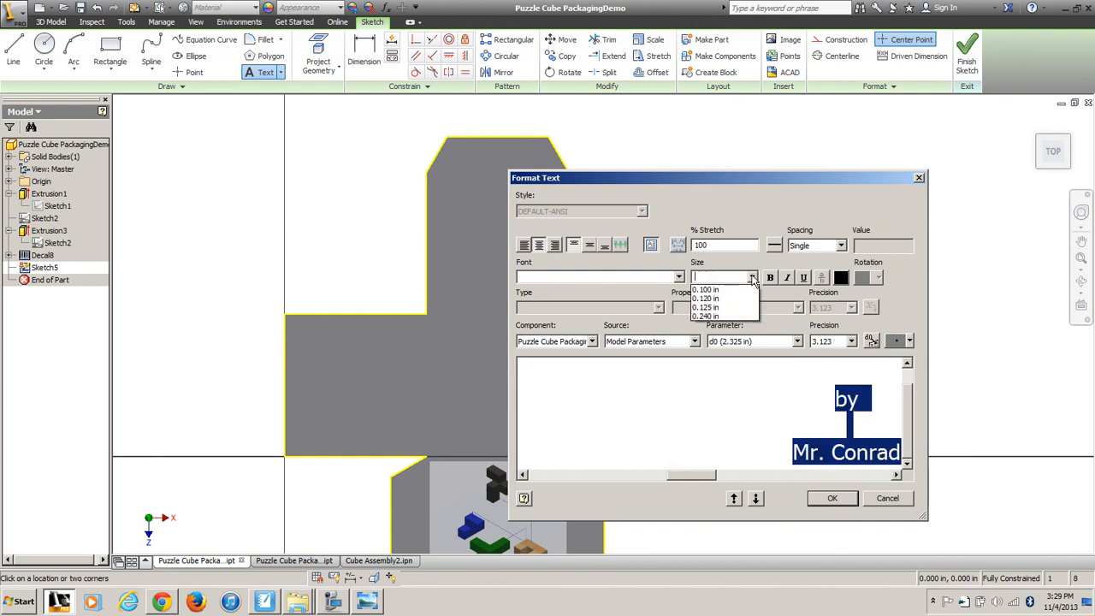
click(709, 315)
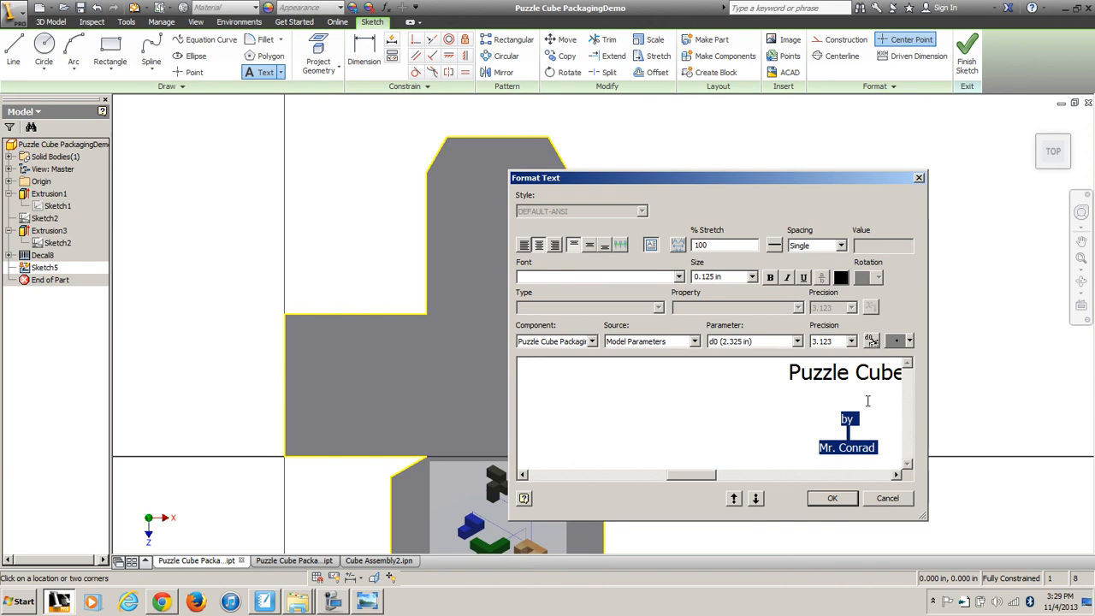
- Remove the blank lines between the three text lines and accept the text
click(867, 399)
key(Delete)
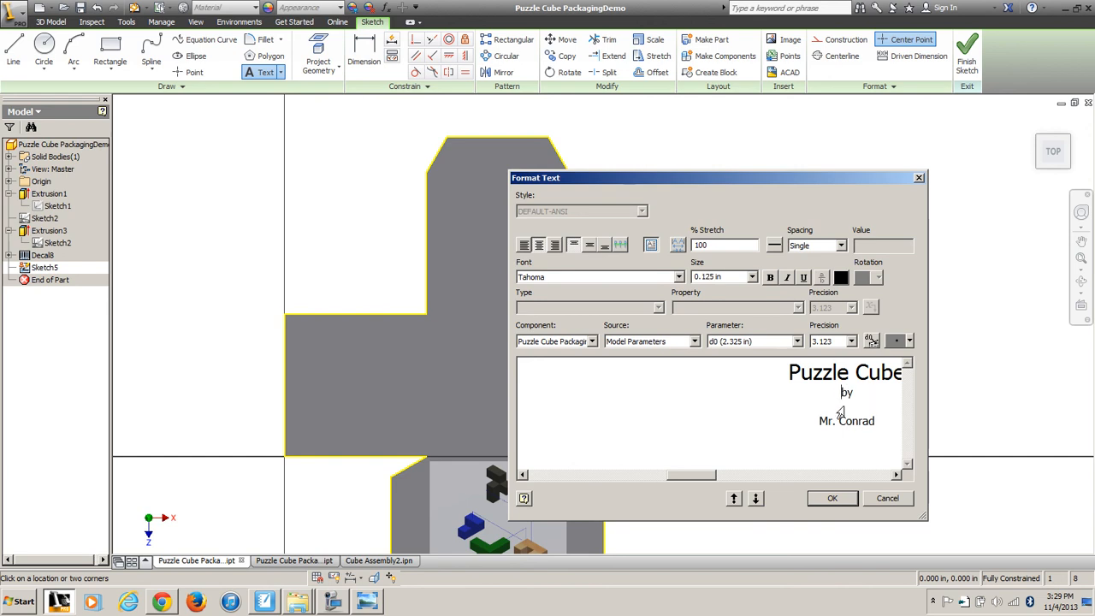
click(839, 408)
key(Delete)
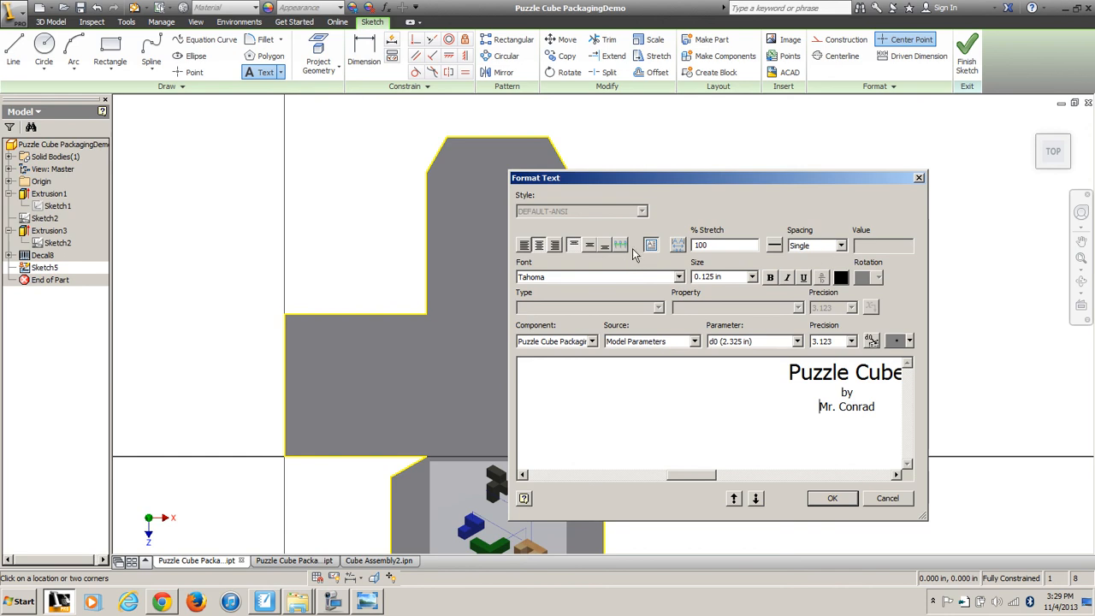
click(834, 497)
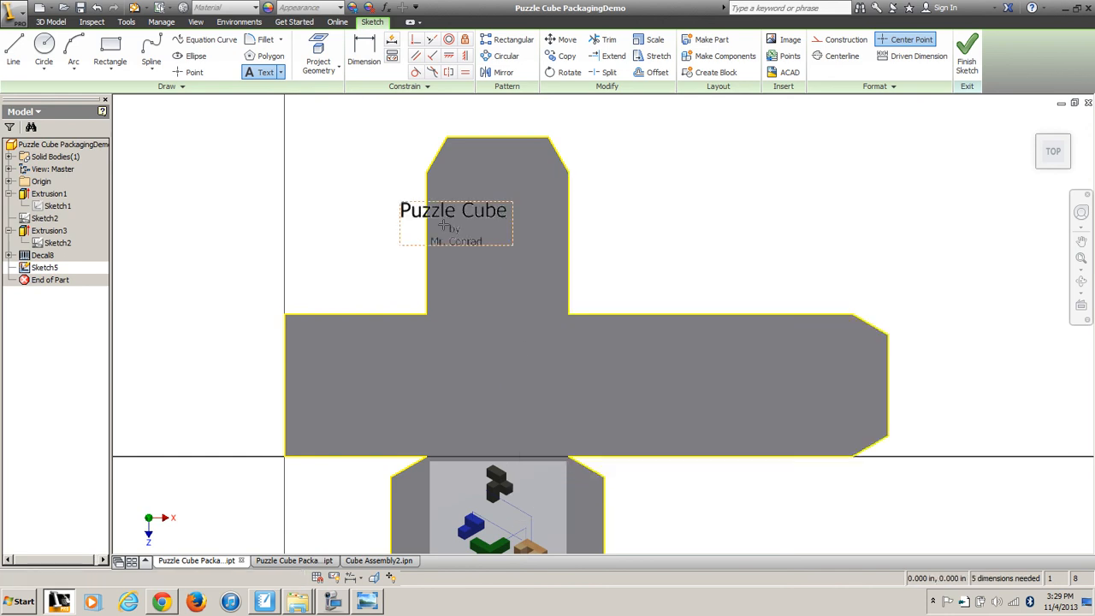
scroll(625, 319, up, 2)
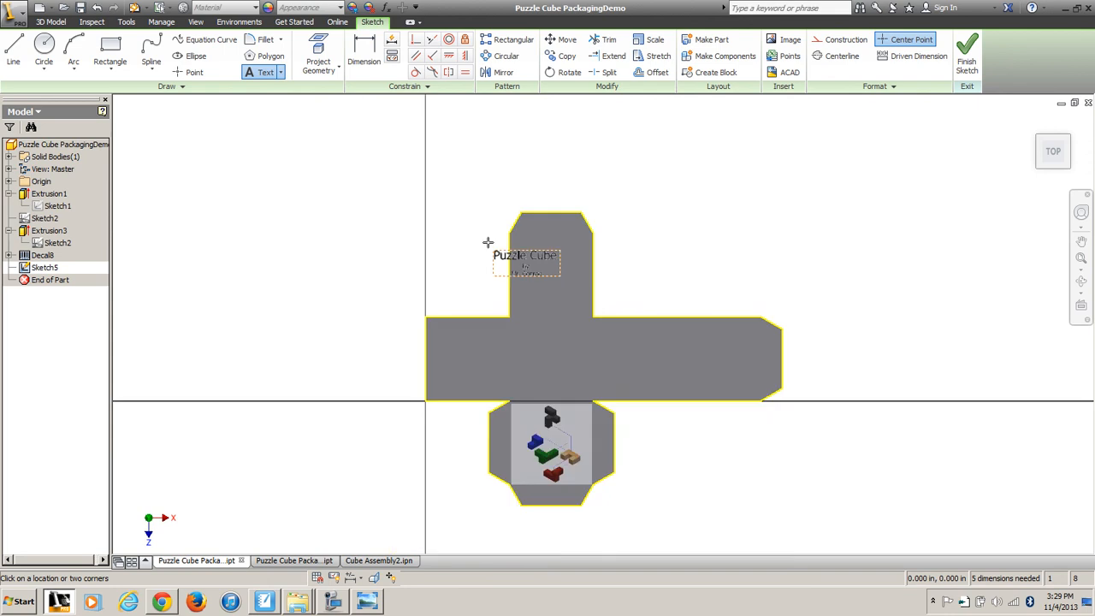
scroll(487, 243, down, 5)
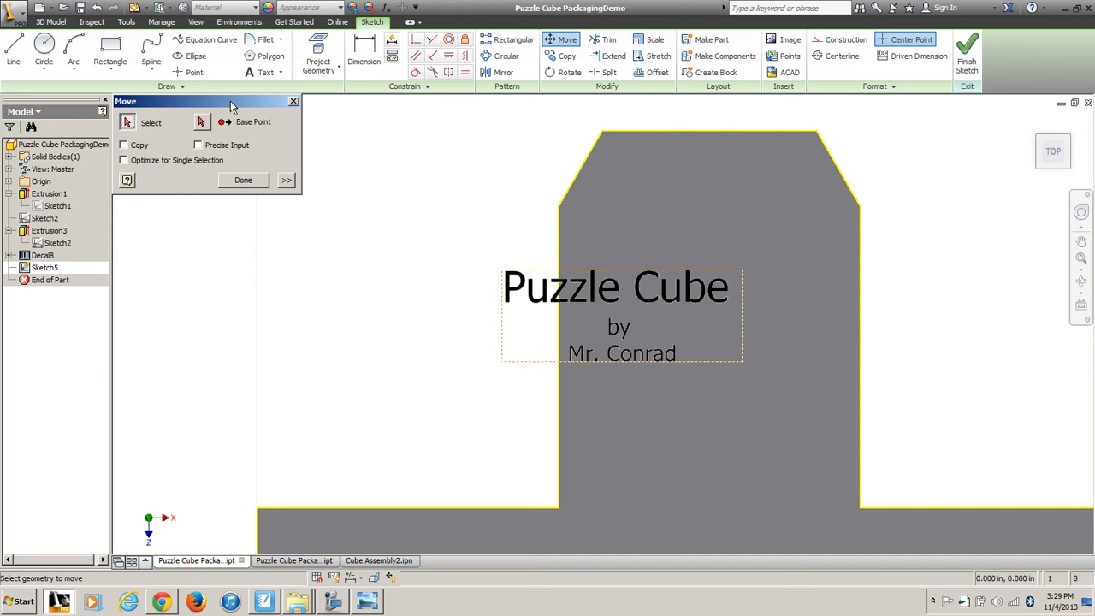
scroll(579, 306, down, 5)
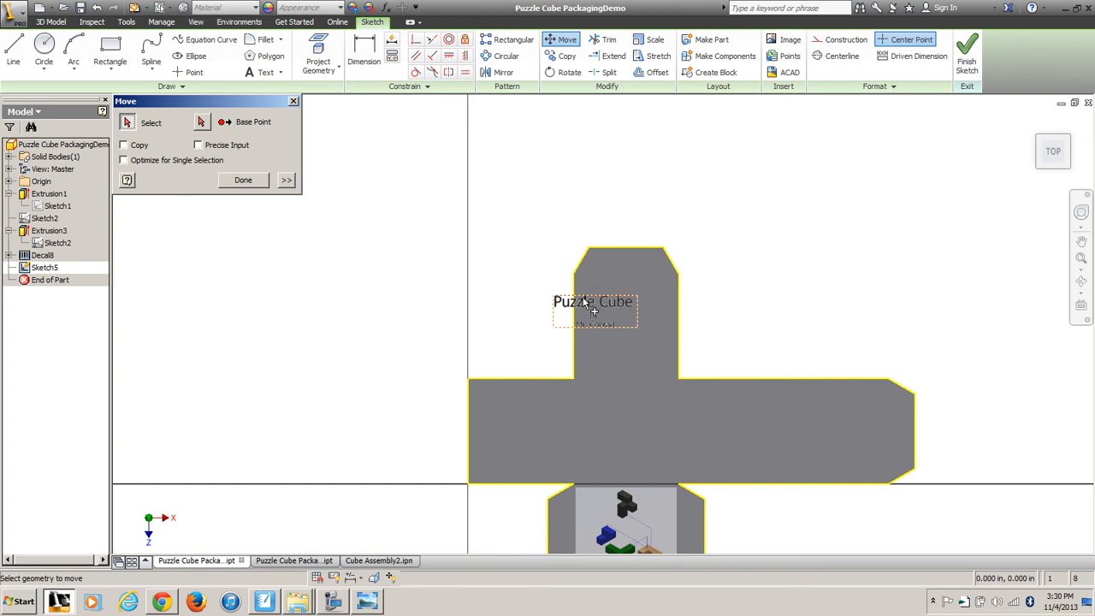
click(242, 181)
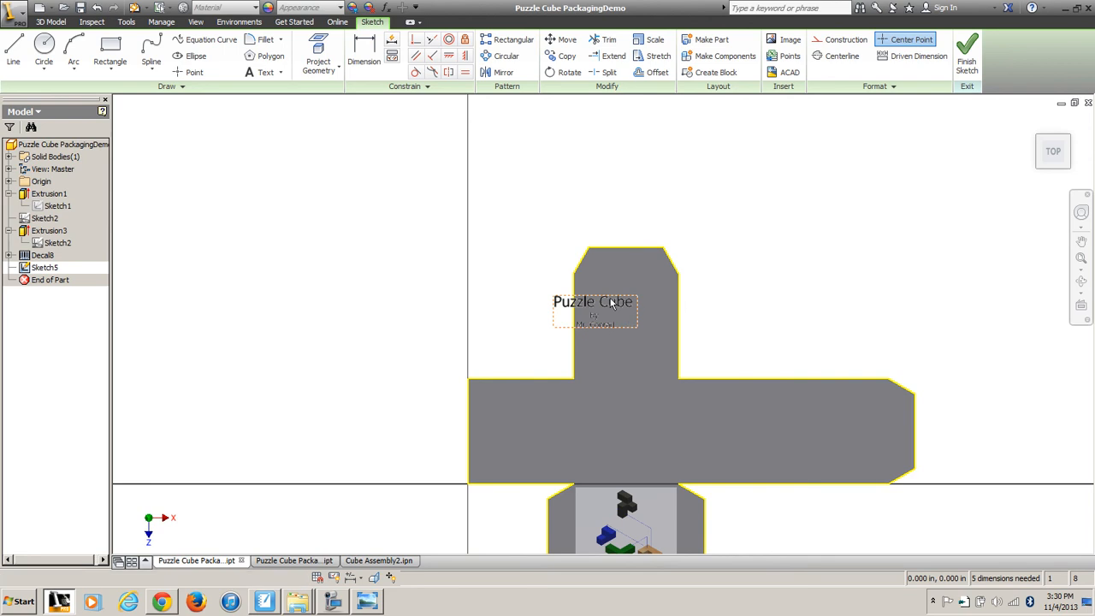
- Rotate the title text 180 degrees about its box's upper-left corner, and shorten the text box from its upper edge
click(553, 75)
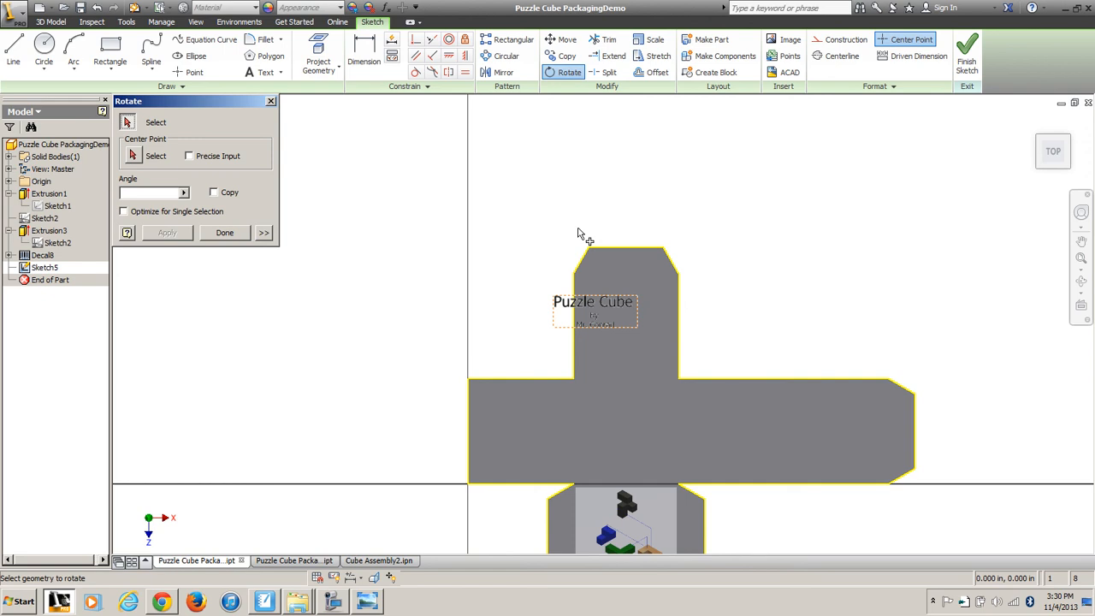
click(583, 299)
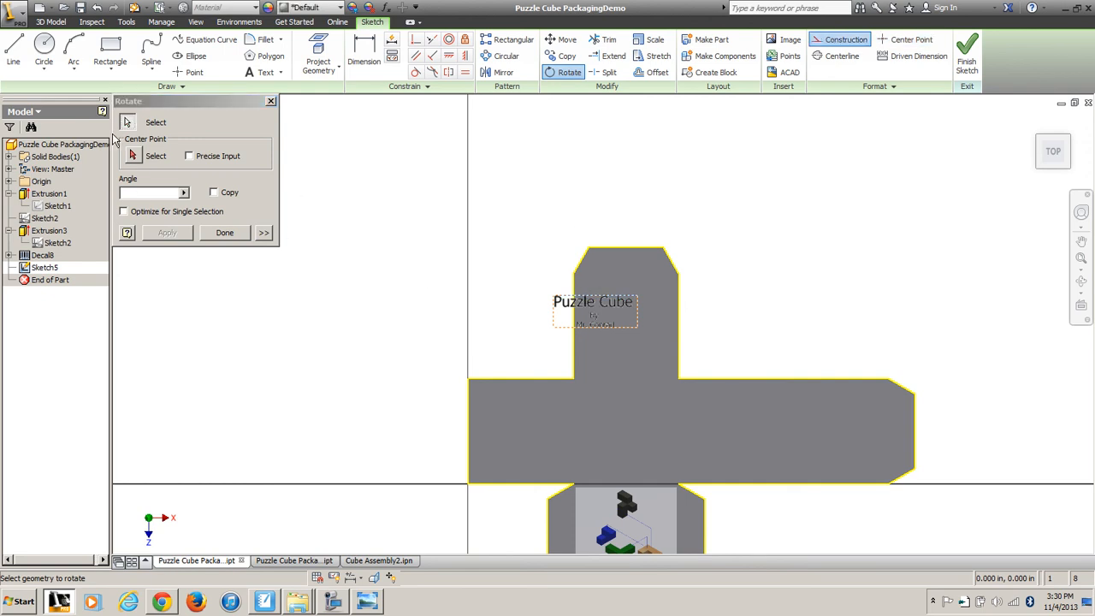
click(132, 155)
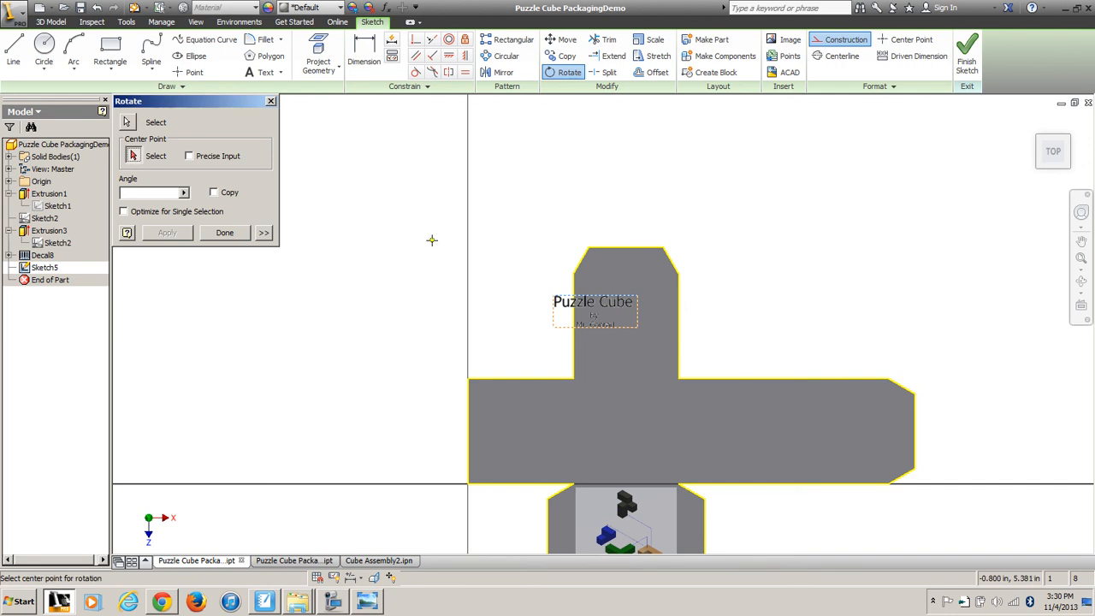
click(555, 295)
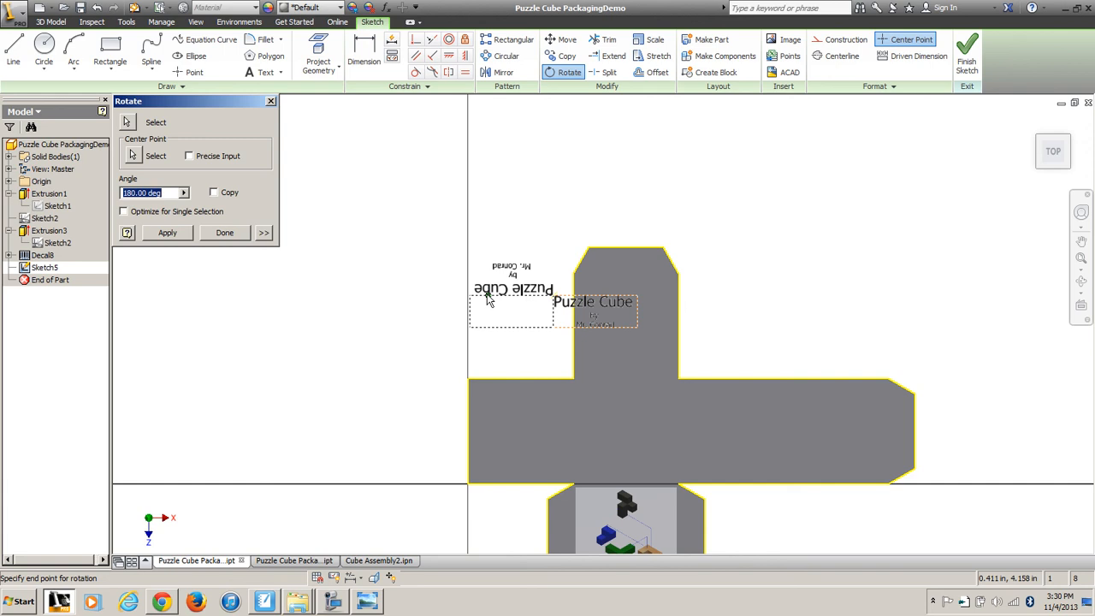
click(487, 297)
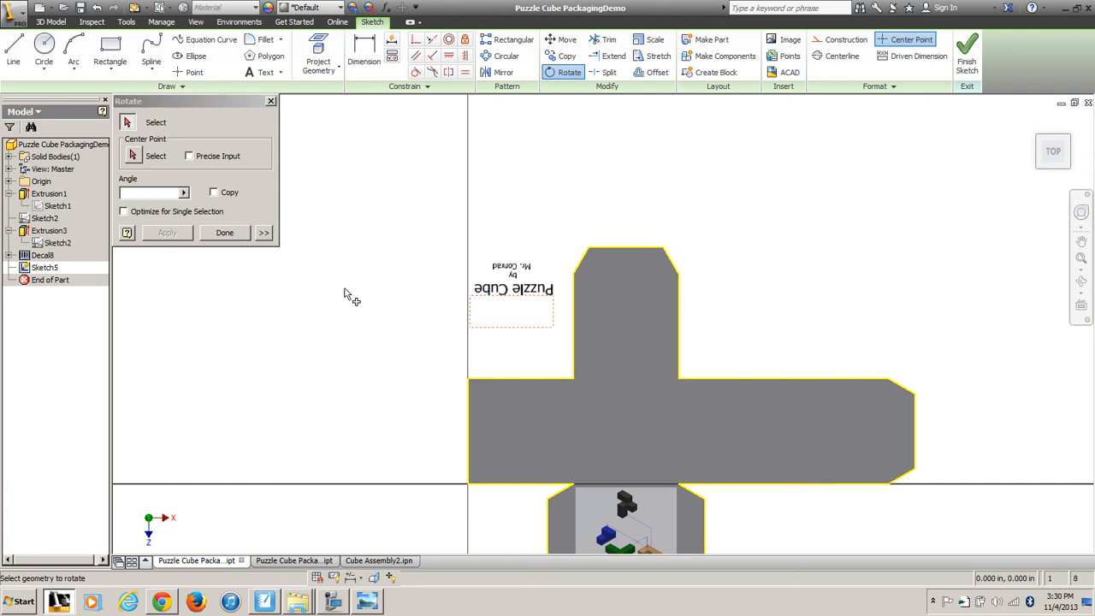
click(224, 233)
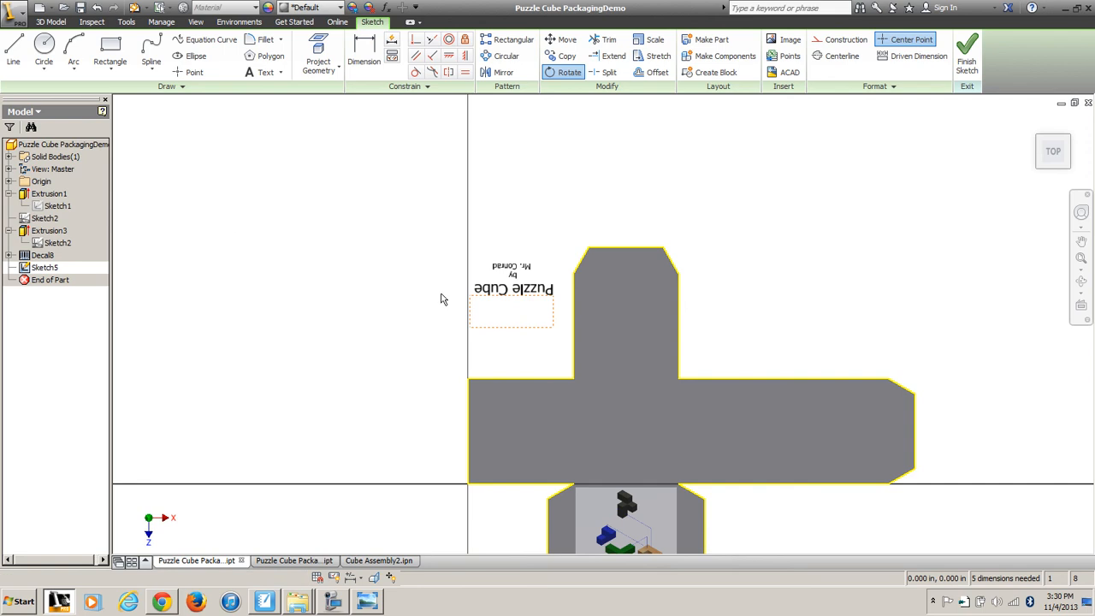
click(514, 297)
drag(514, 297, 547, 324)
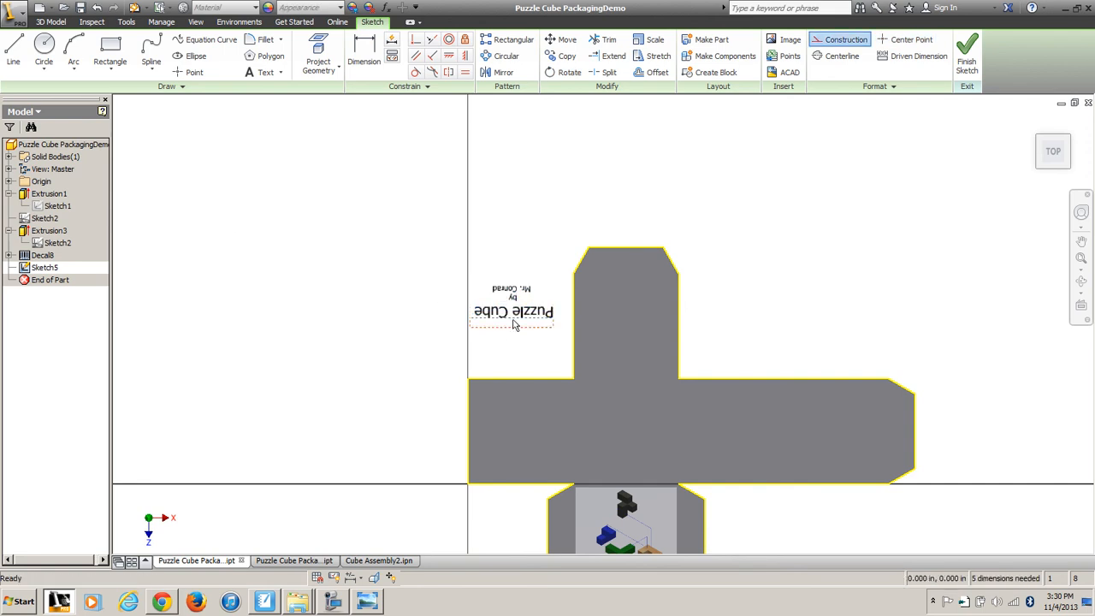
- Move the upside-down title by its box's upper-right corner onto the panel above the long strip, and finish the sketch
click(565, 41)
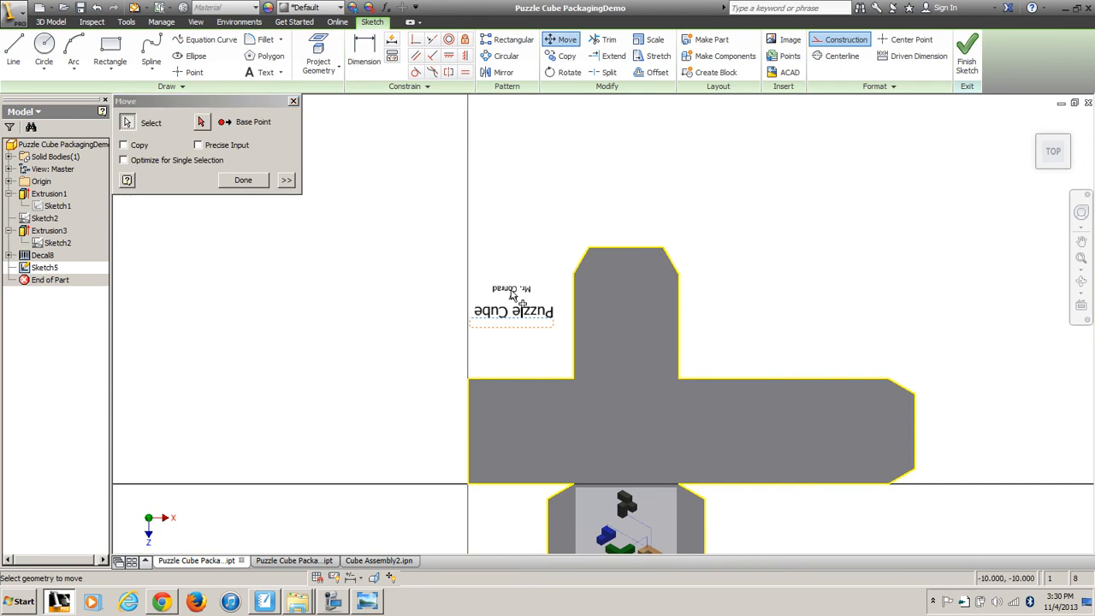
click(561, 293)
click(201, 122)
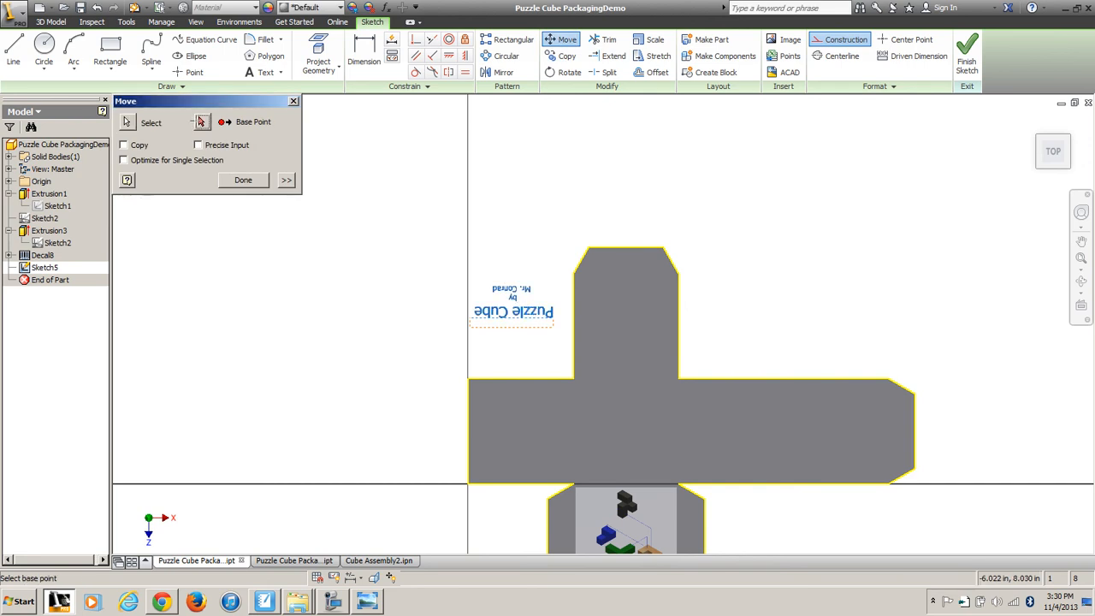
click(552, 318)
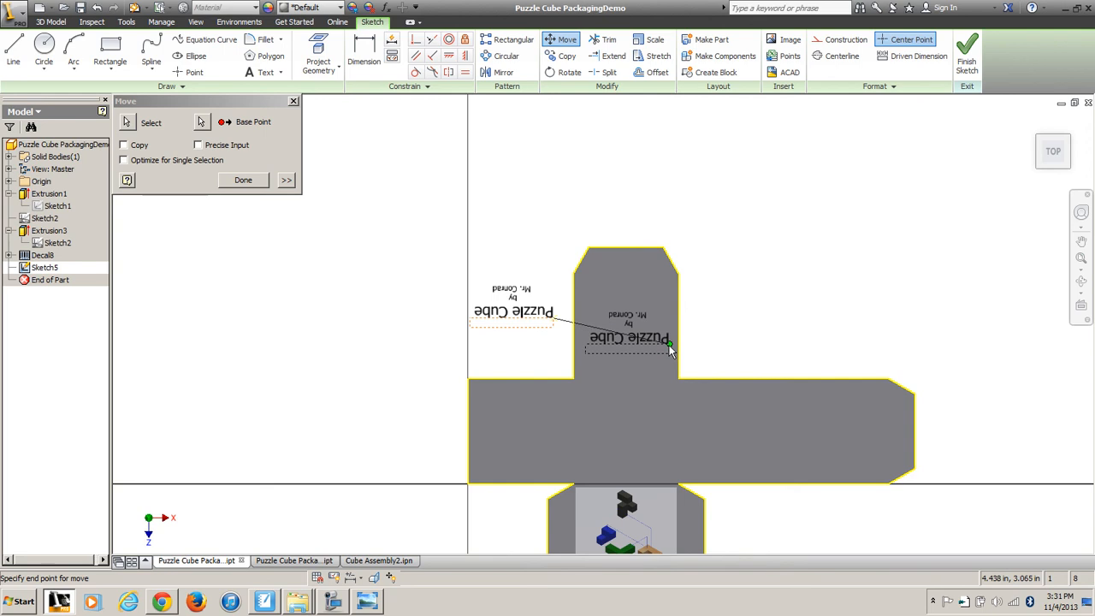
click(670, 350)
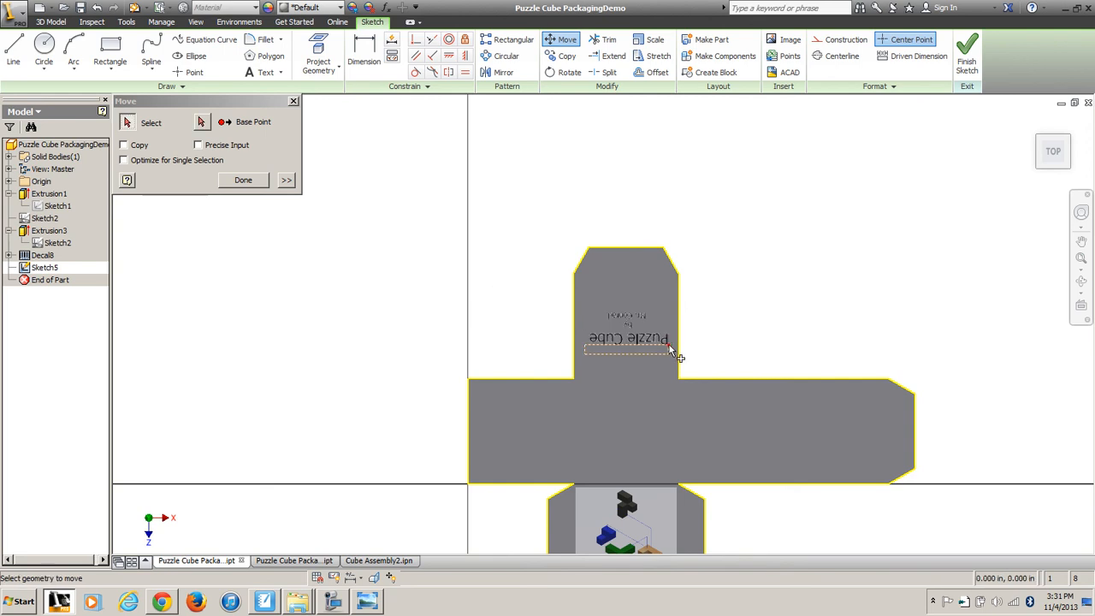
click(243, 180)
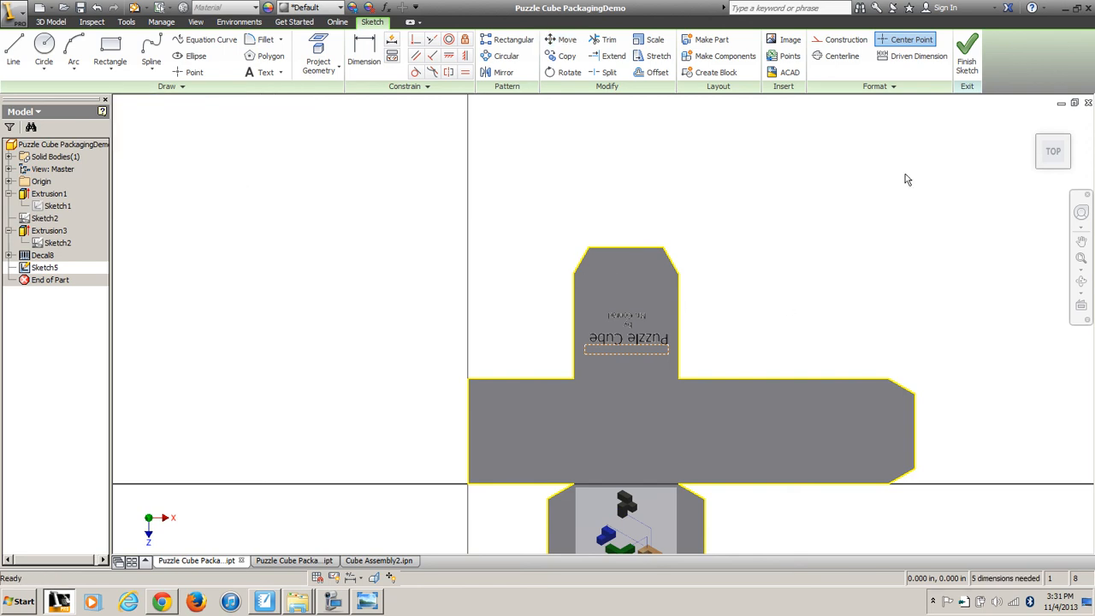
click(967, 58)
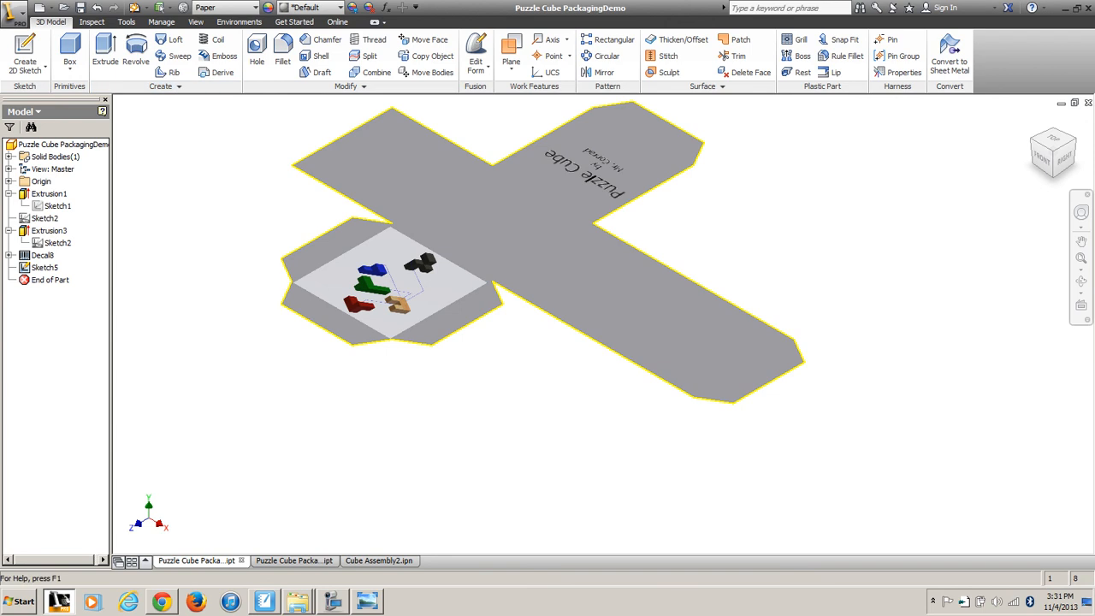
click(167, 89)
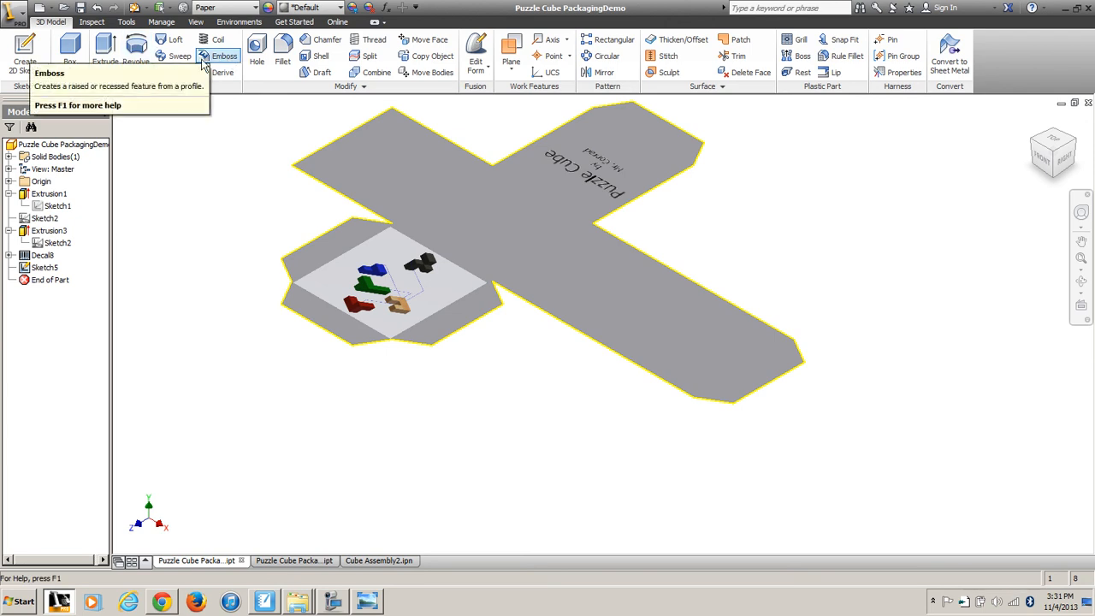
- Engrave the upside-down title text into the net's face with the Emboss tool, 0.001 in deep in the flipped direction
click(221, 58)
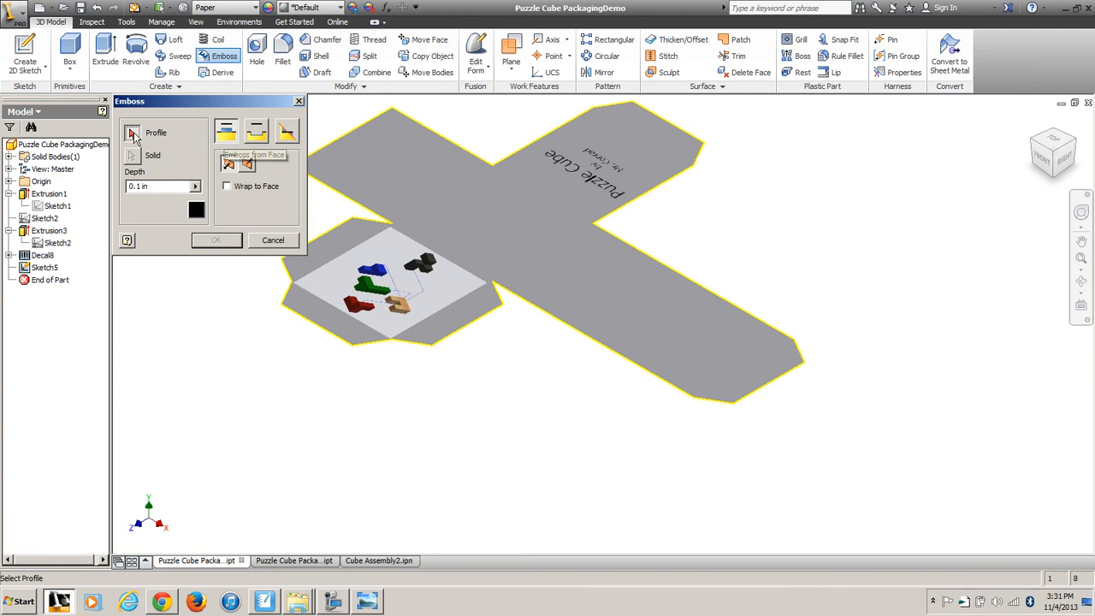
click(615, 197)
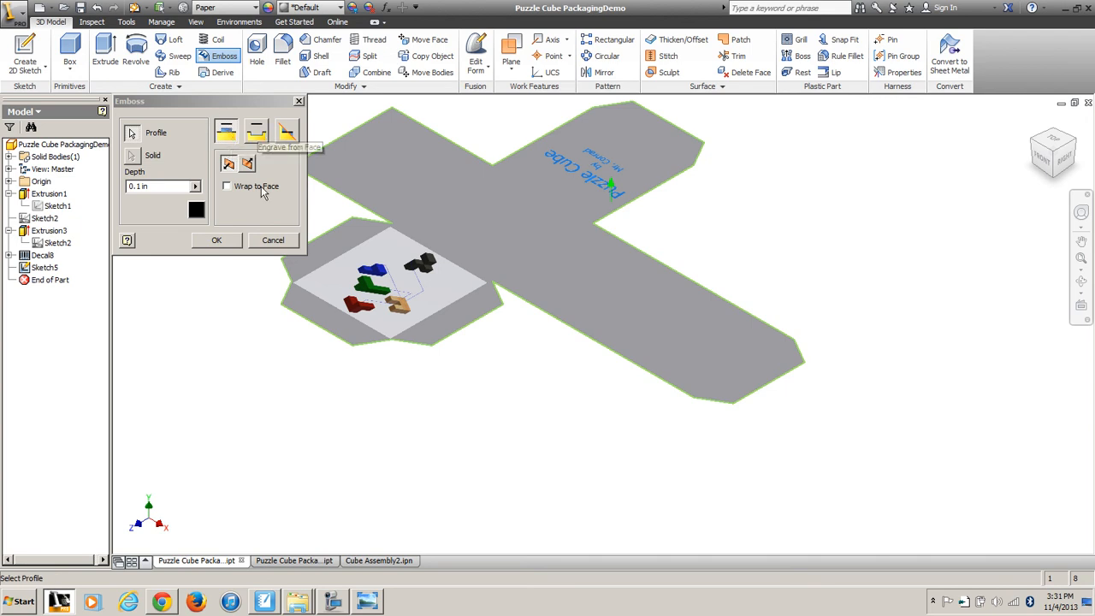
click(260, 134)
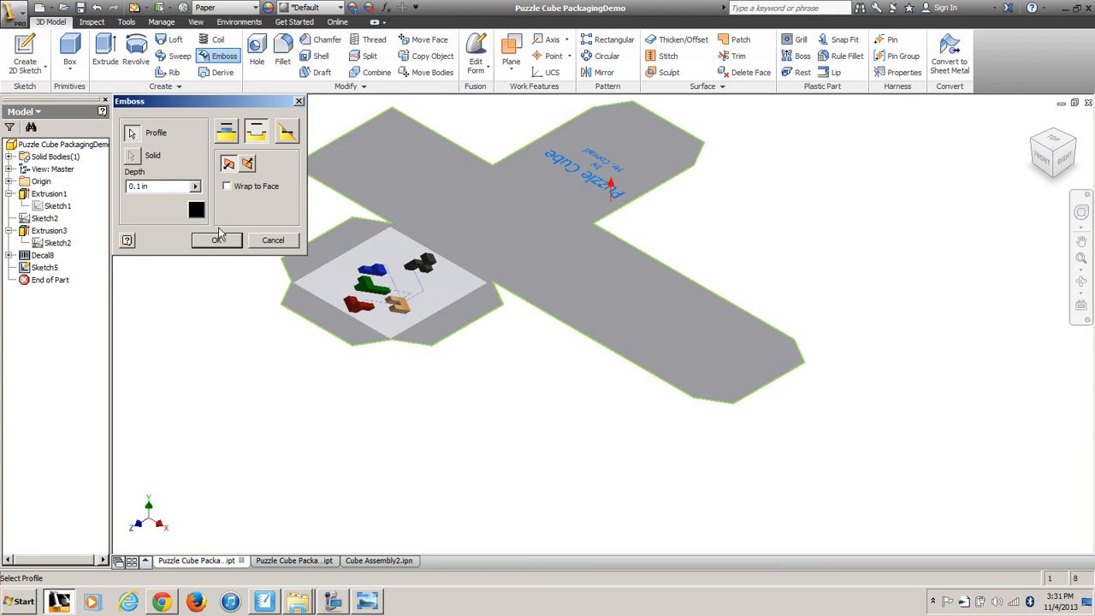
click(247, 165)
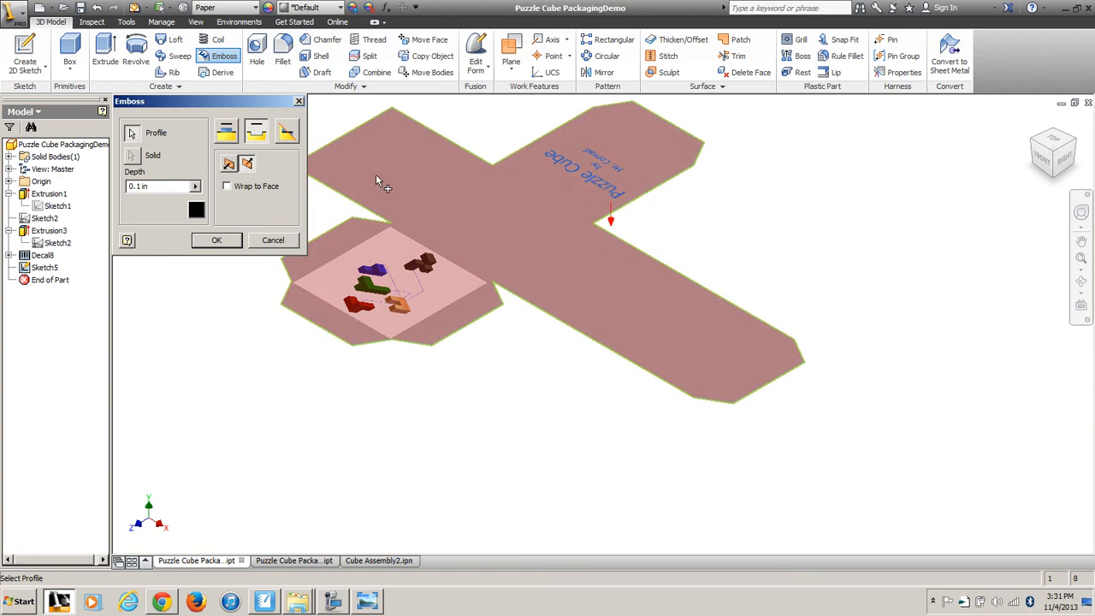
click(140, 187)
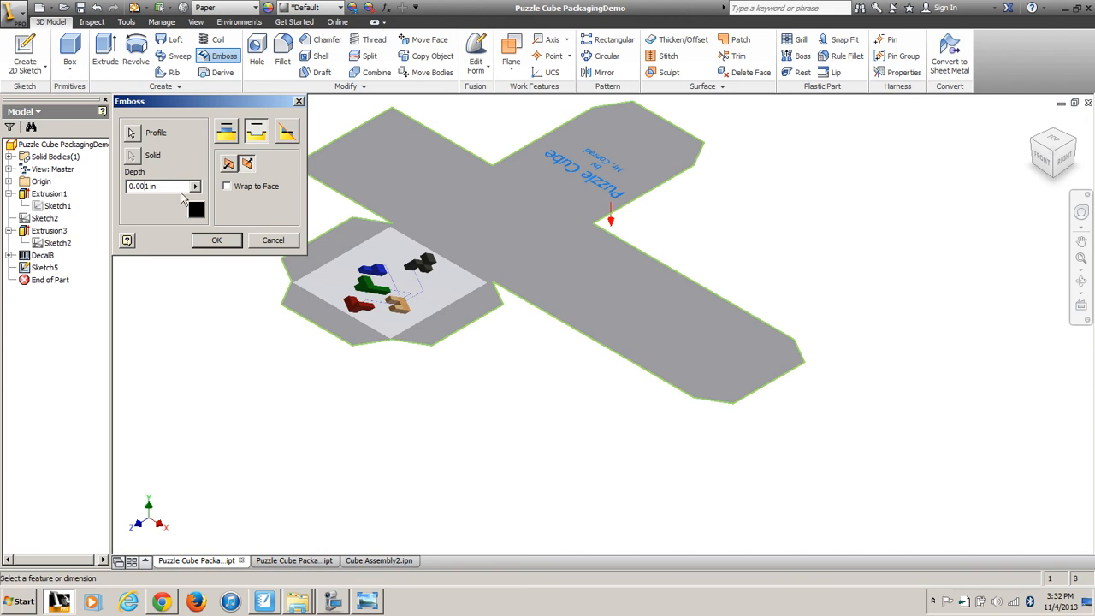
click(218, 240)
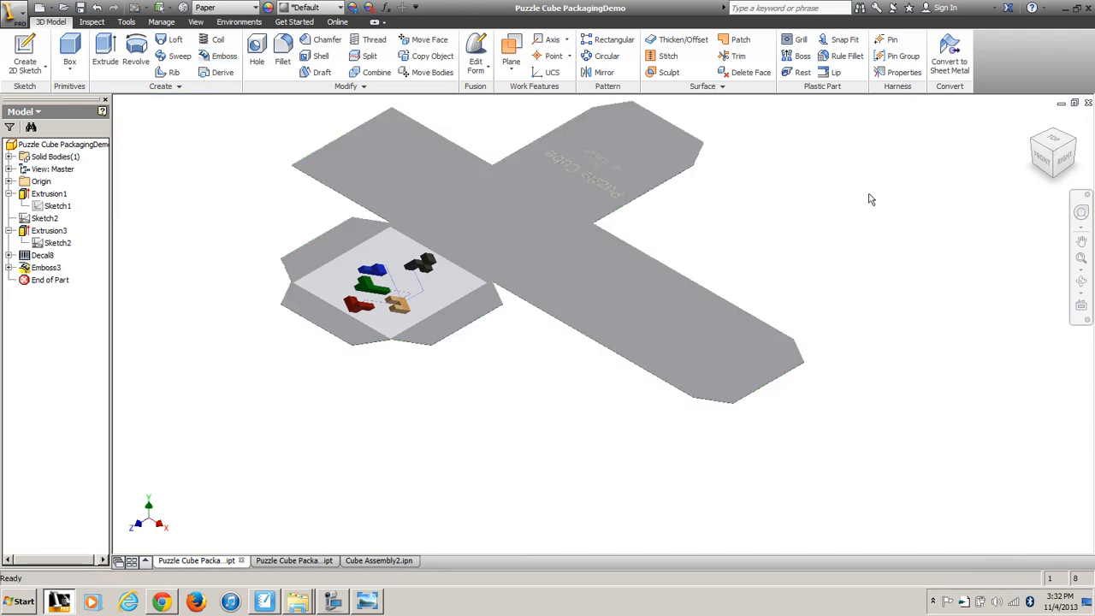
- Set the appearance of the engraved title text to Clear - Green 1
middle_drag(728, 168, 681, 240)
scroll(496, 200, up, 3)
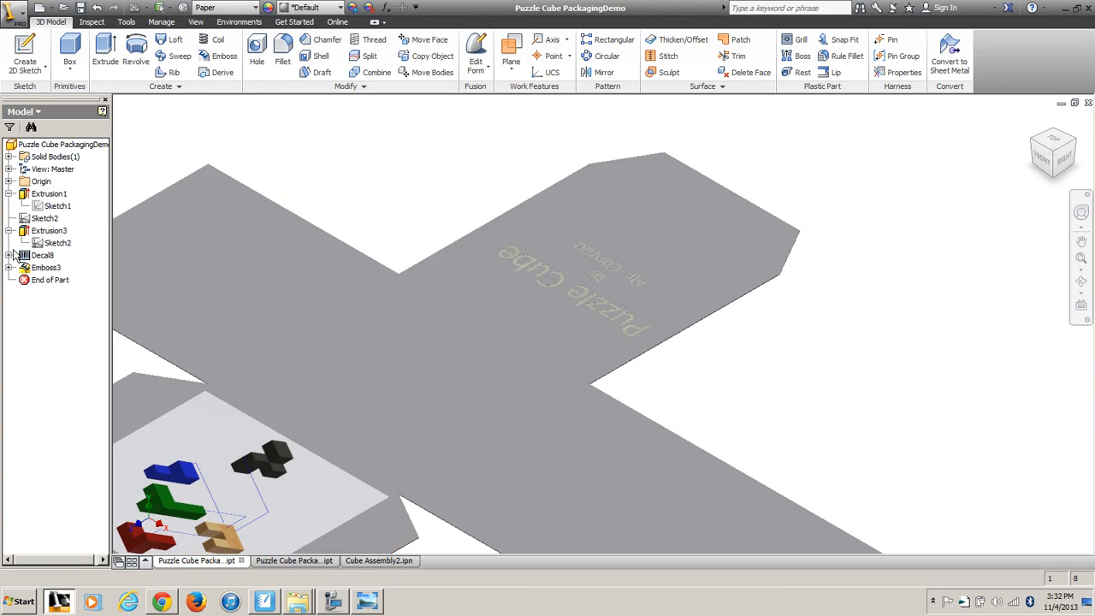
click(36, 269)
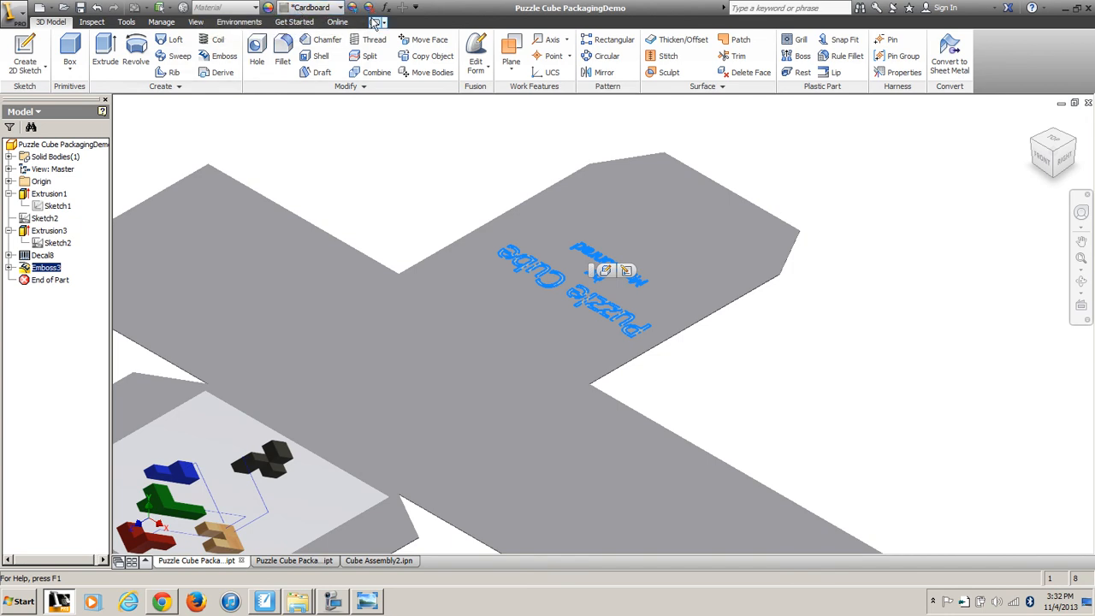
click(42, 268)
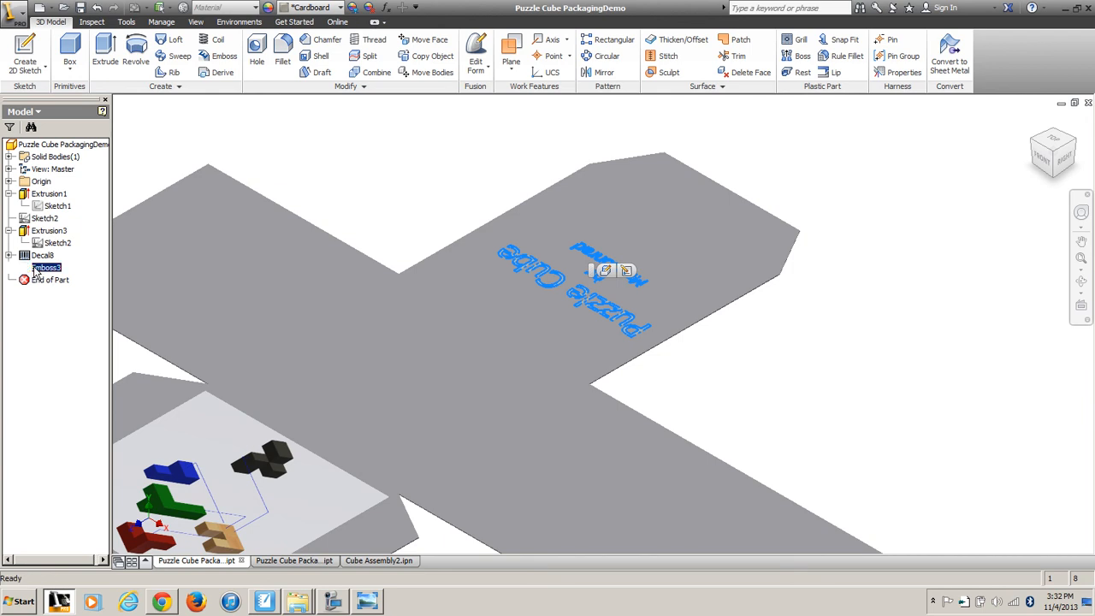
click(341, 9)
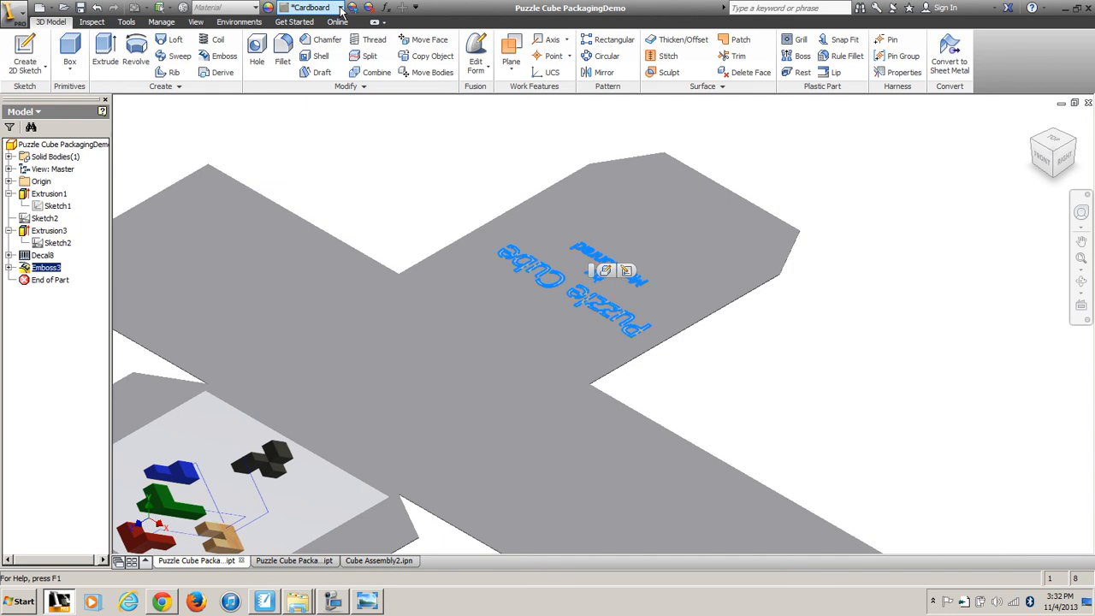
click(341, 10)
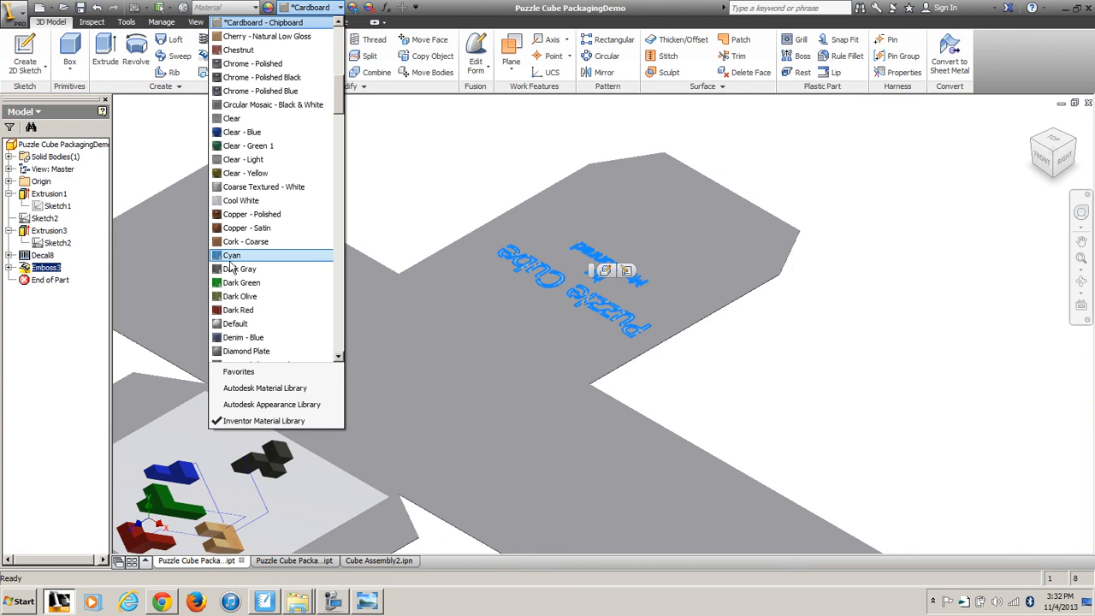
click(244, 146)
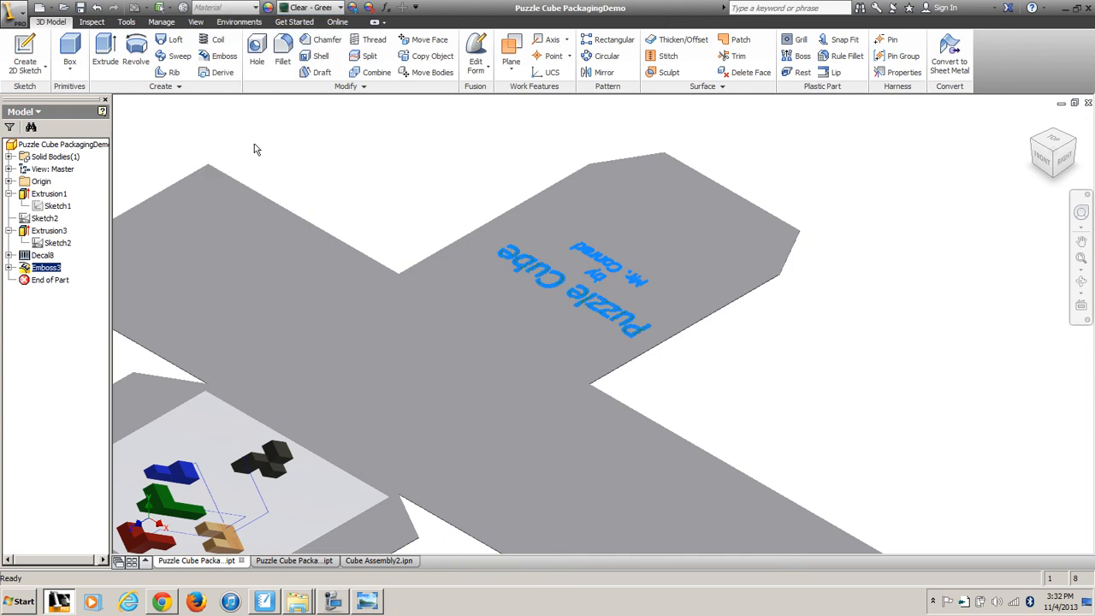
click(483, 154)
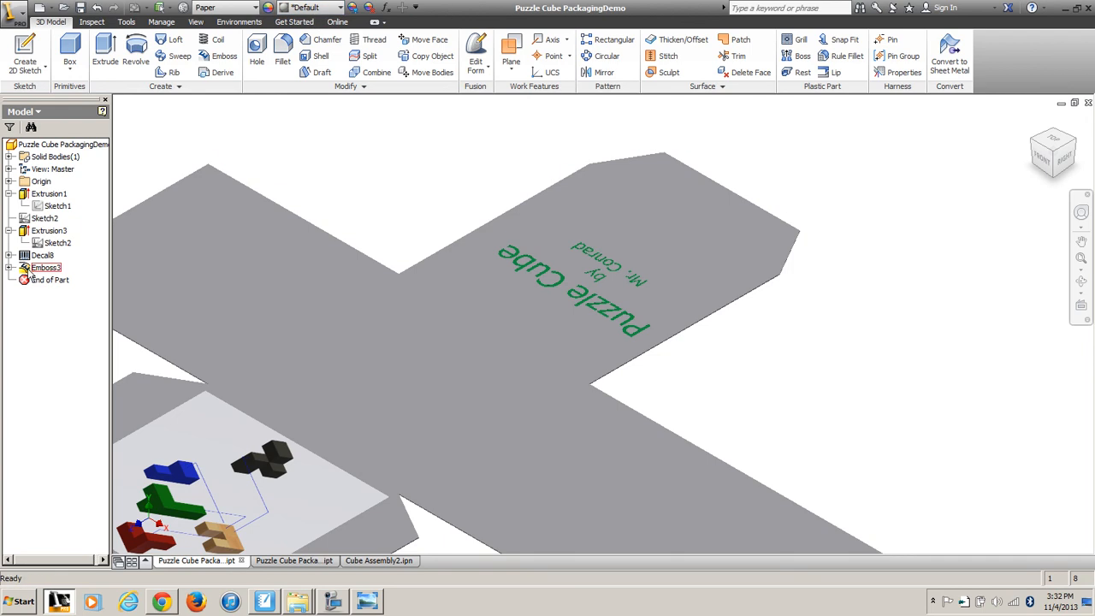
click(30, 269)
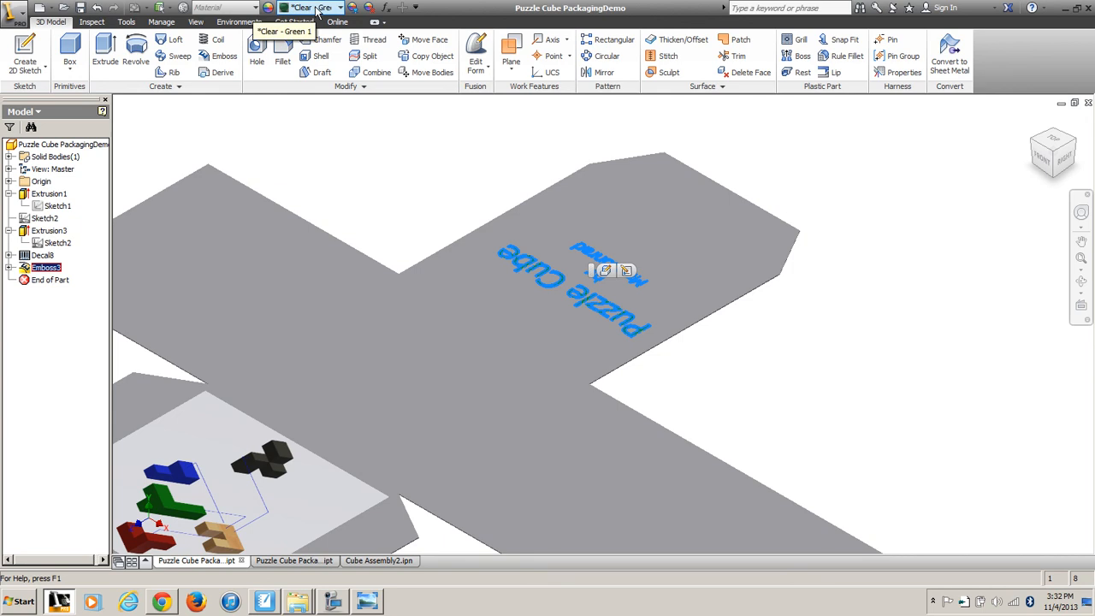
click(834, 342)
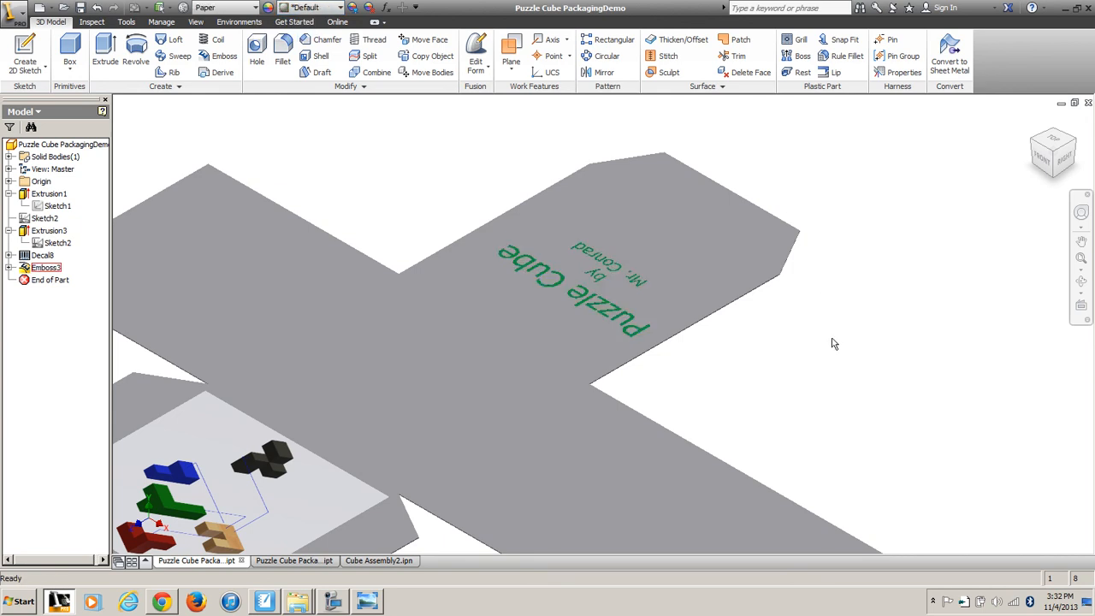
- Examine the decal and title placement on the whole net from the top view
scroll(834, 323, down, 2)
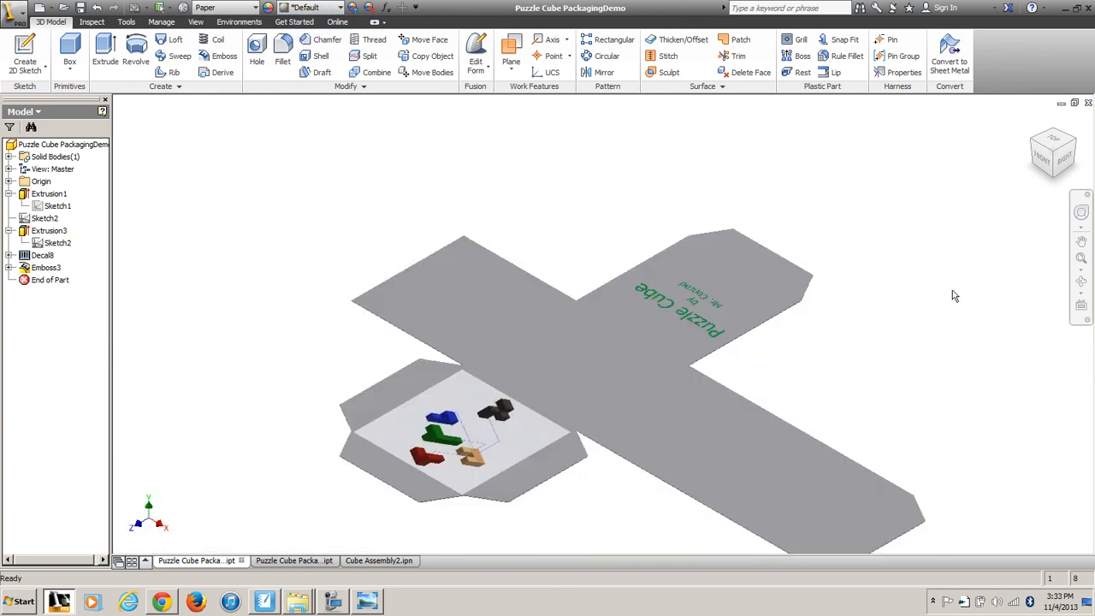
click(1054, 142)
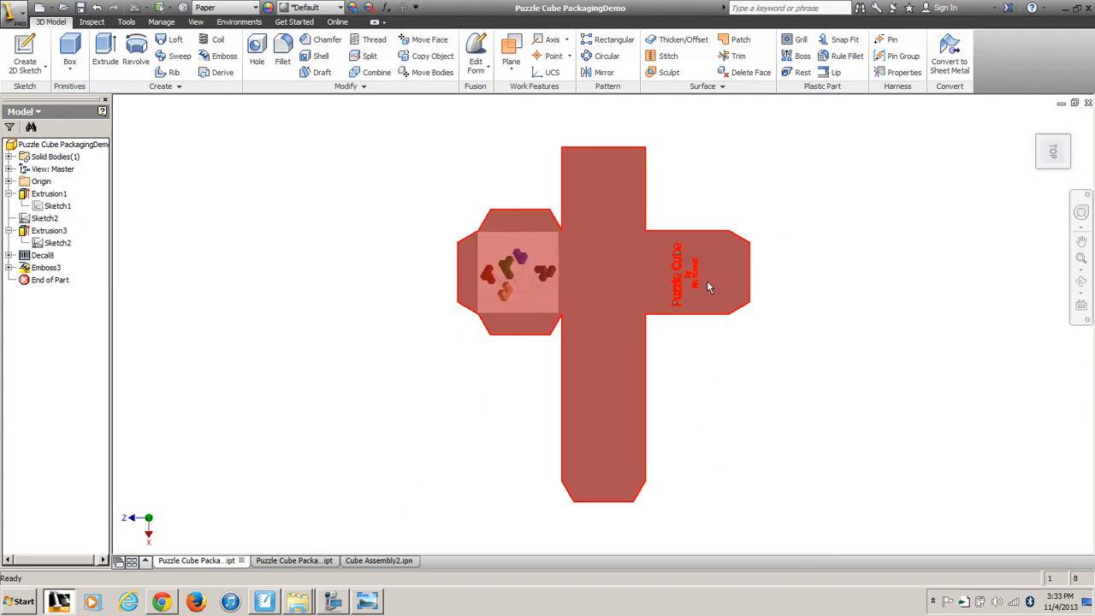
scroll(705, 282, up, 5)
scroll(619, 279, down, 4)
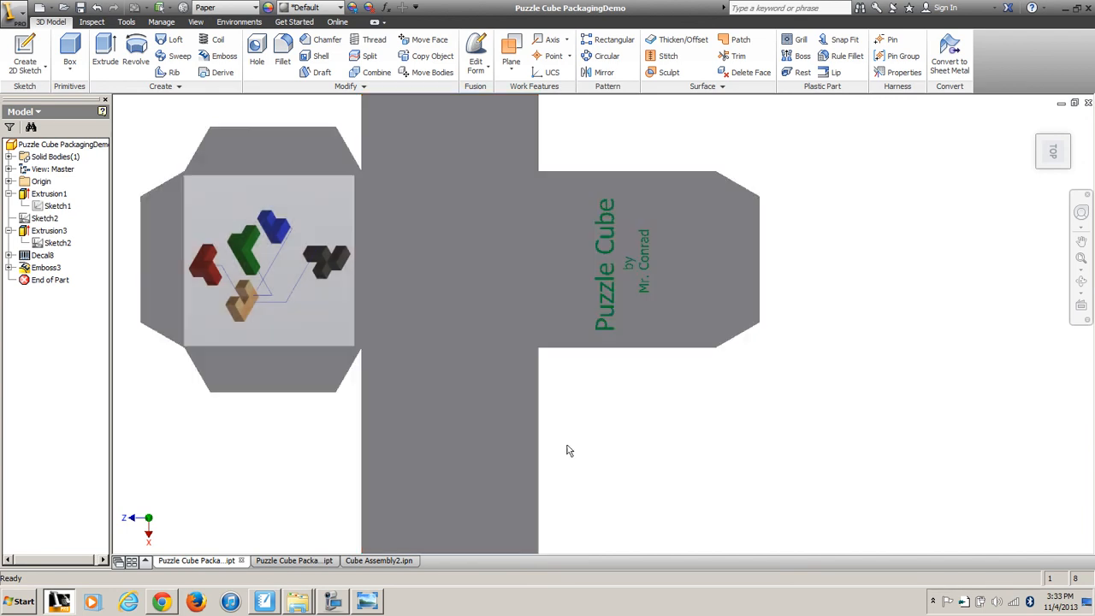
scroll(527, 411, down, 3)
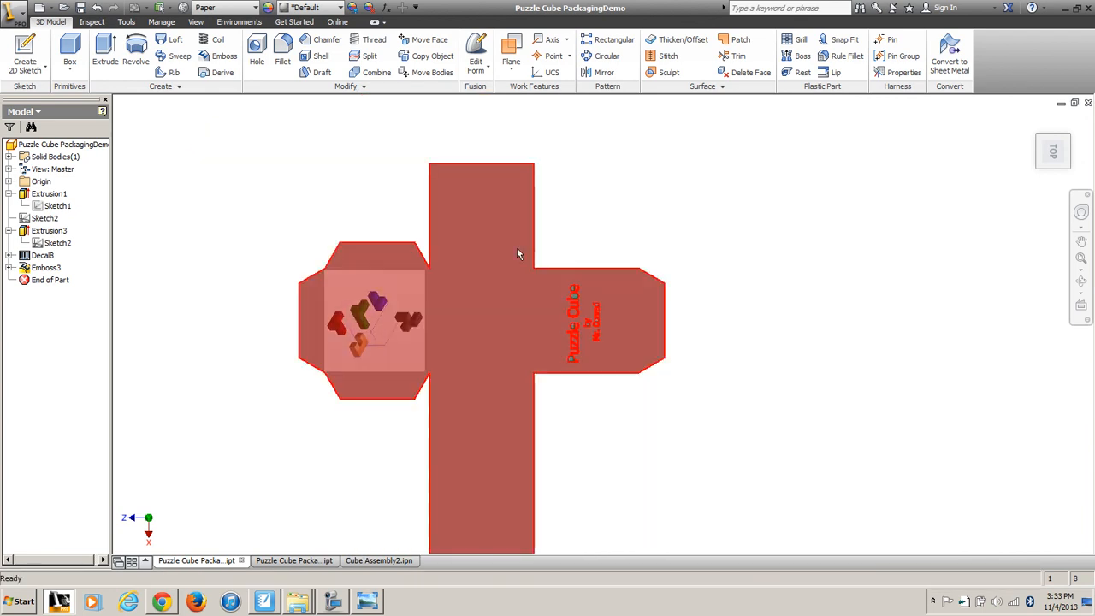